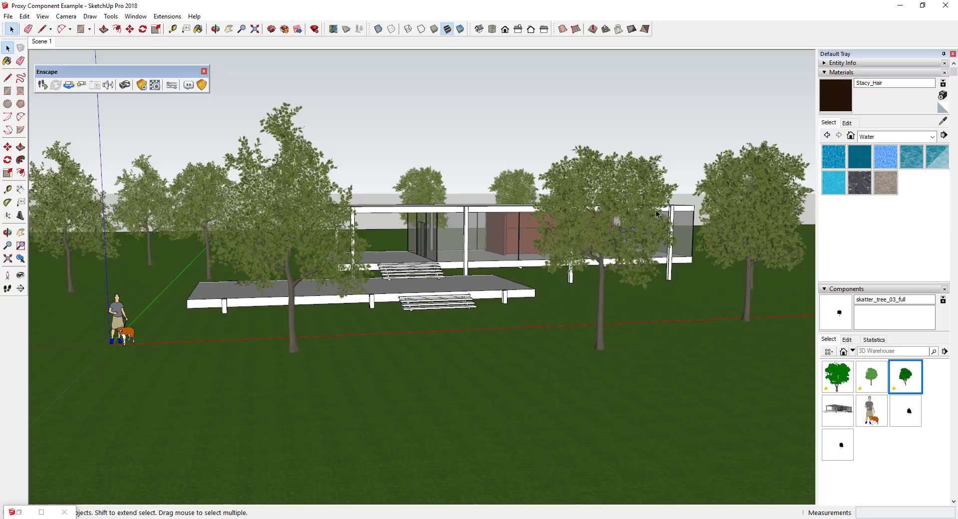
- Examine a tree beside the house and the Farnsworth House model page in 3D Warehouse
middle_drag(592, 193, 568, 200)
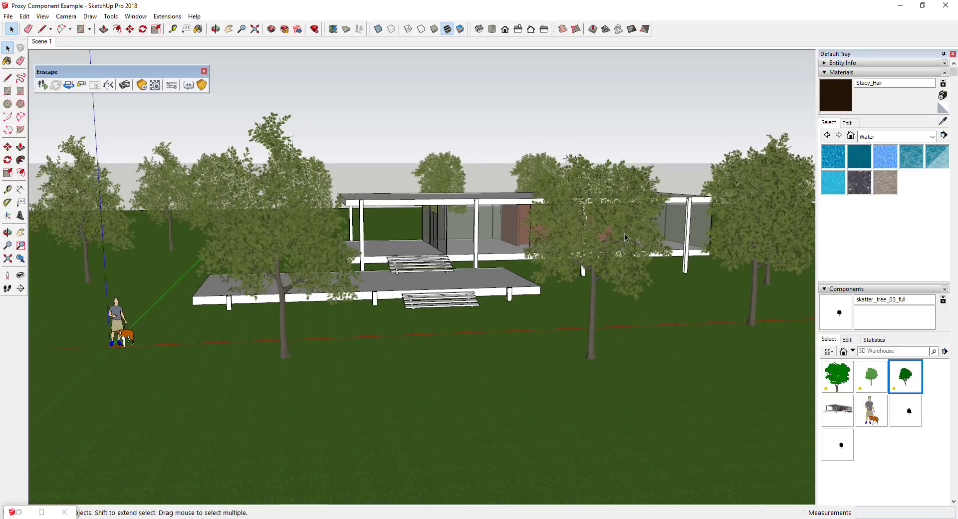
mouse_move(586, 209)
middle_down()
mouse_move(575, 197)
mouse_move(583, 199)
middle_up()
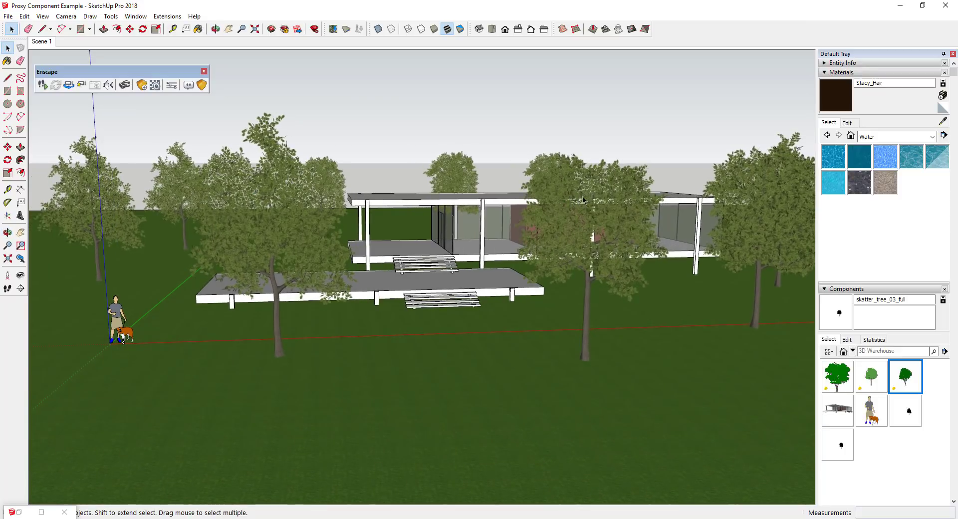
click(615, 210)
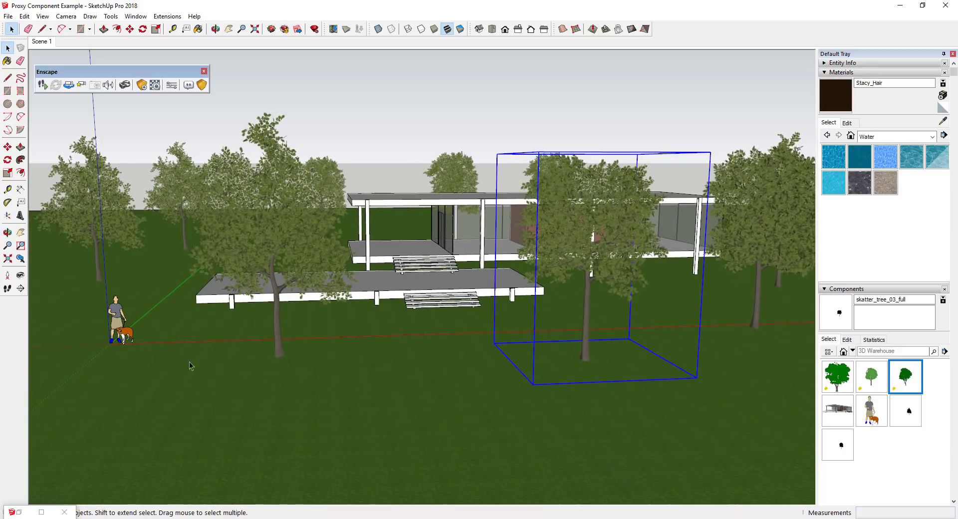
click(22, 513)
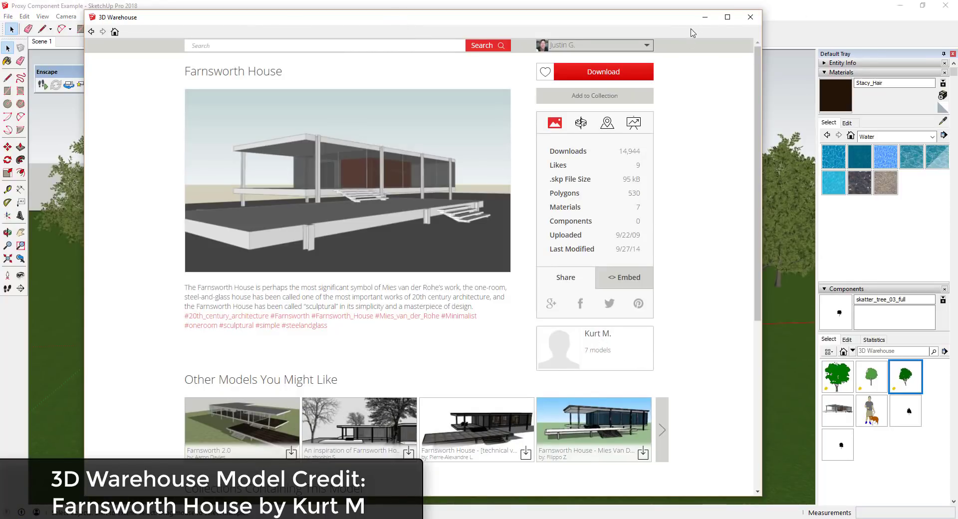
click(705, 17)
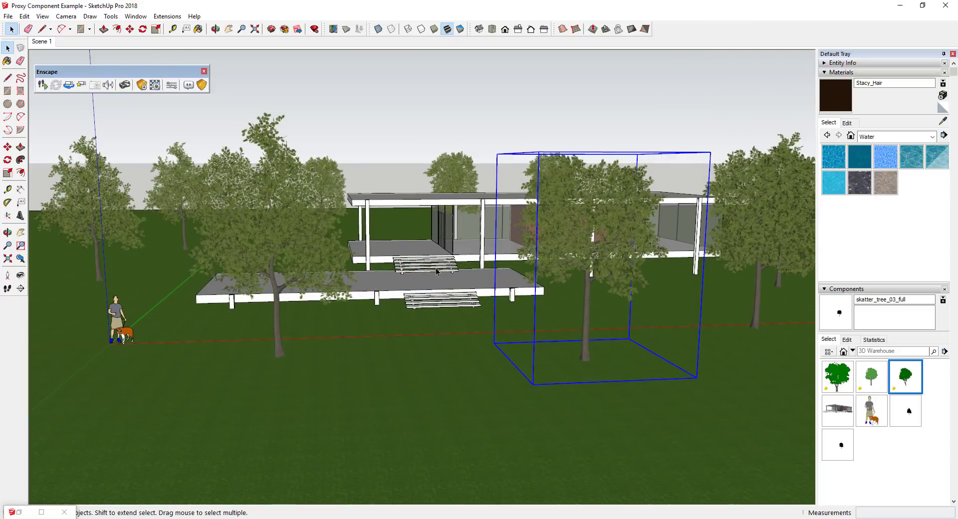
- Deselect the tree and review the statistics for the entire model in Model Info
middle_drag(436, 272, 499, 298)
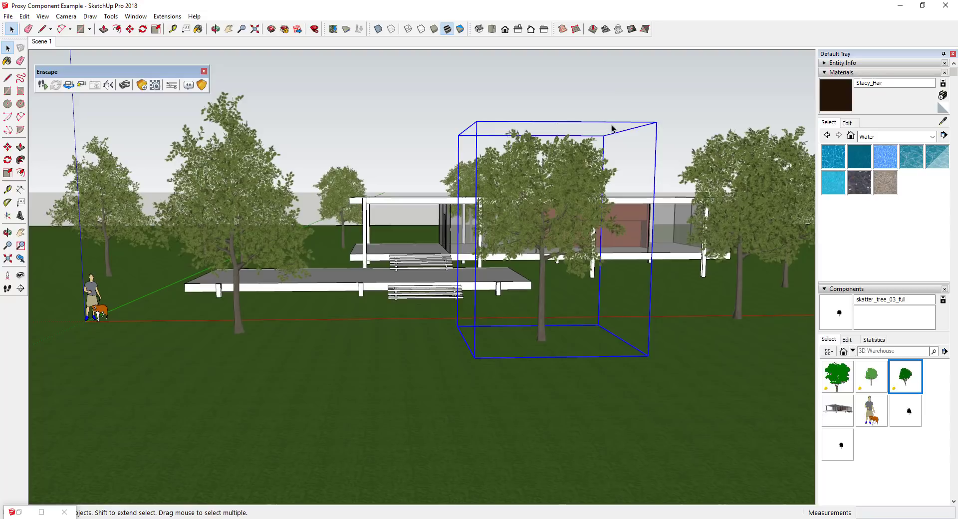
click(634, 116)
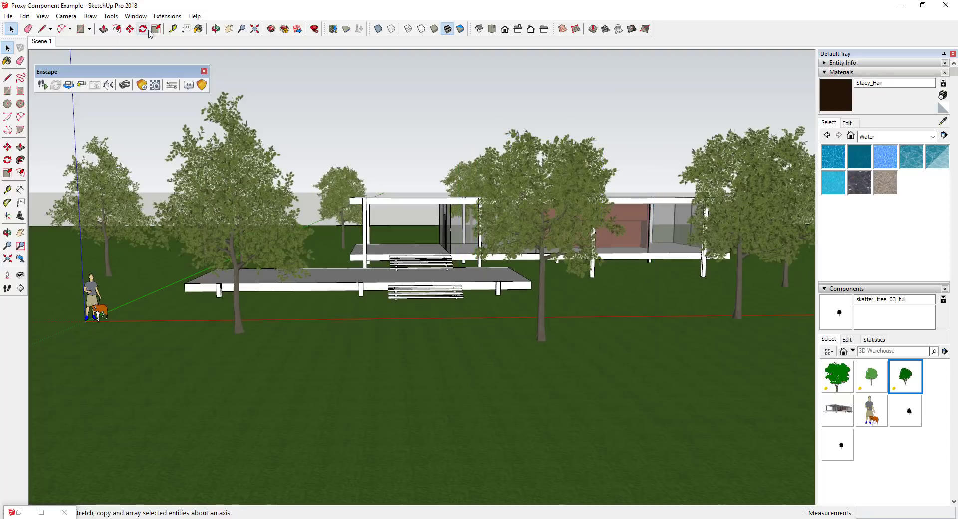
click(163, 17)
mouse_move(136, 17)
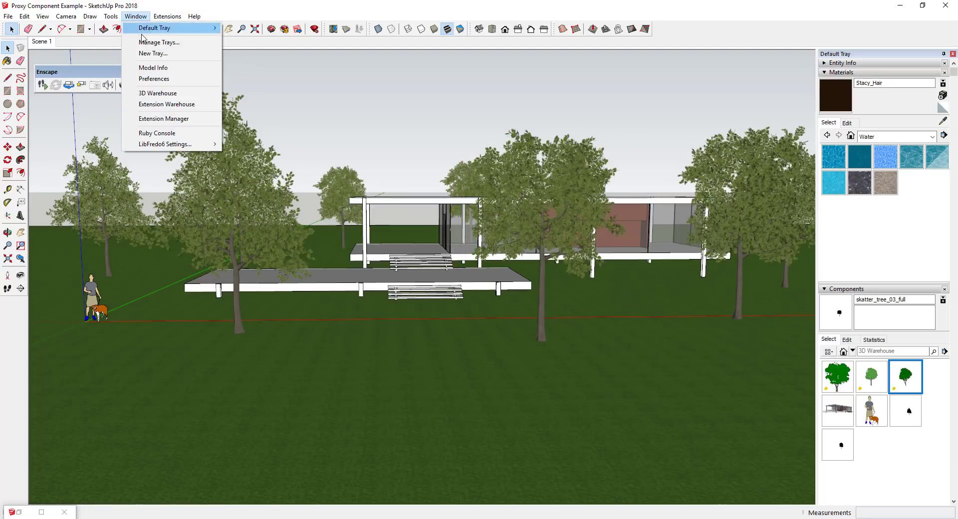
click(168, 70)
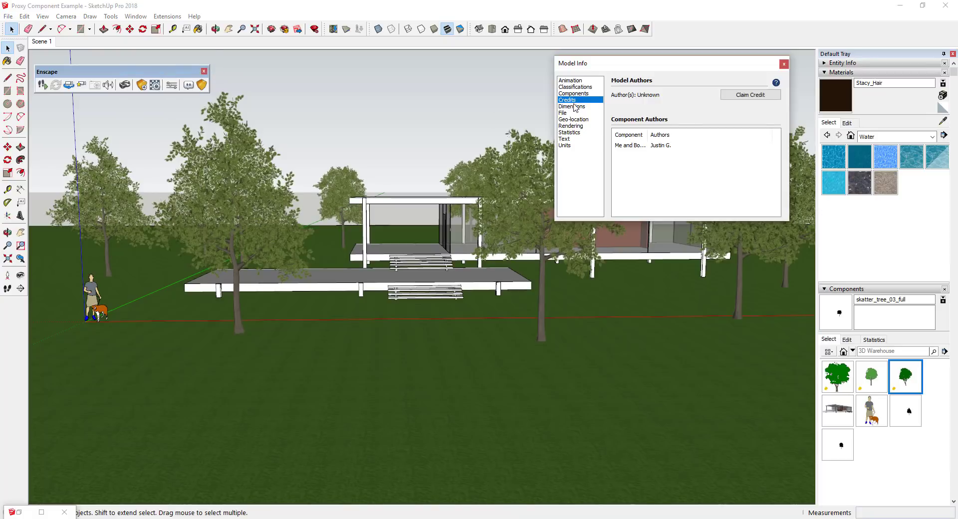
click(568, 133)
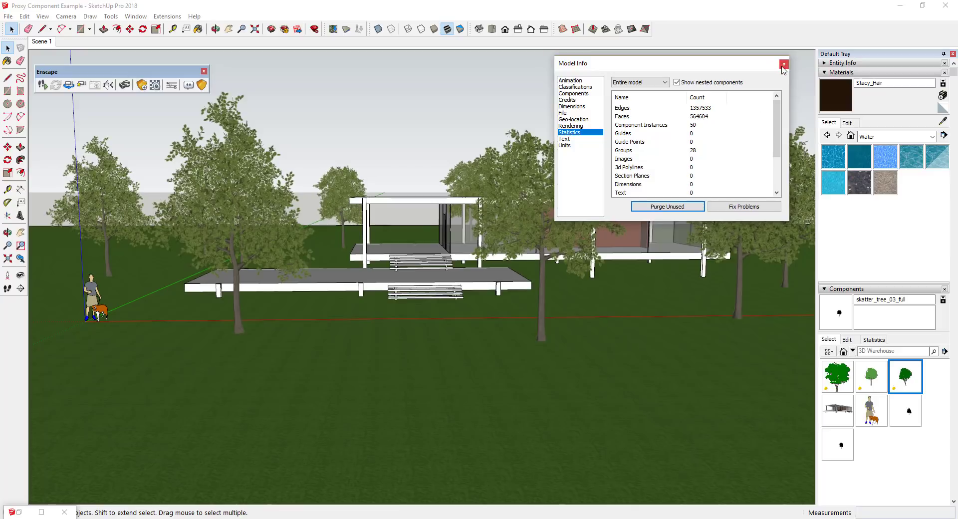
- Check the file size of Proxy Component Example for YouTube in the file browser without opening it
click(531, 219)
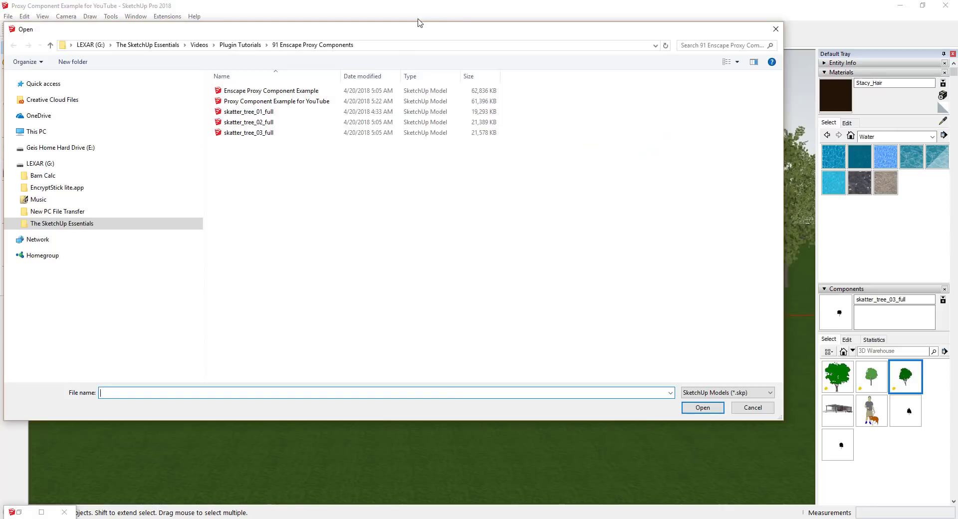
click(228, 103)
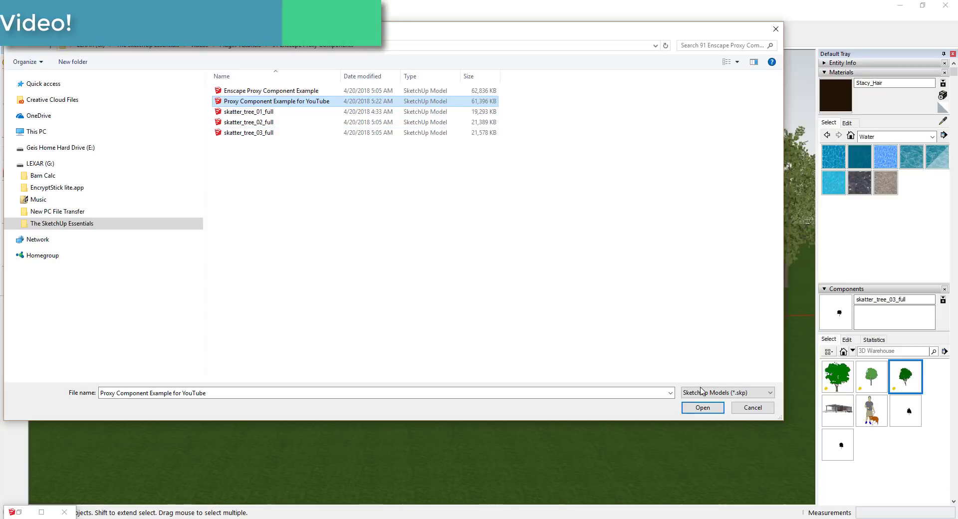
click(753, 408)
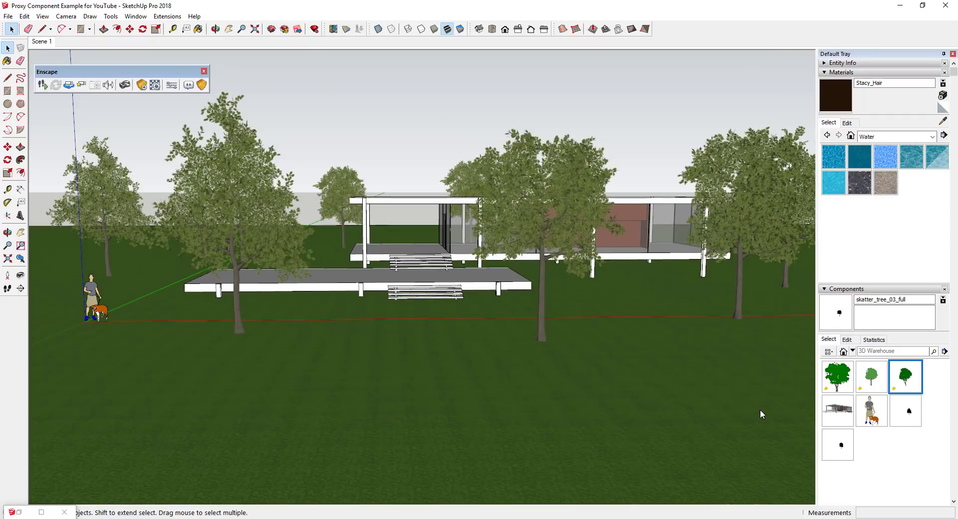
- Launch the Enscape live render and fly around the trees and house to inspect them, closing it when done
click(42, 85)
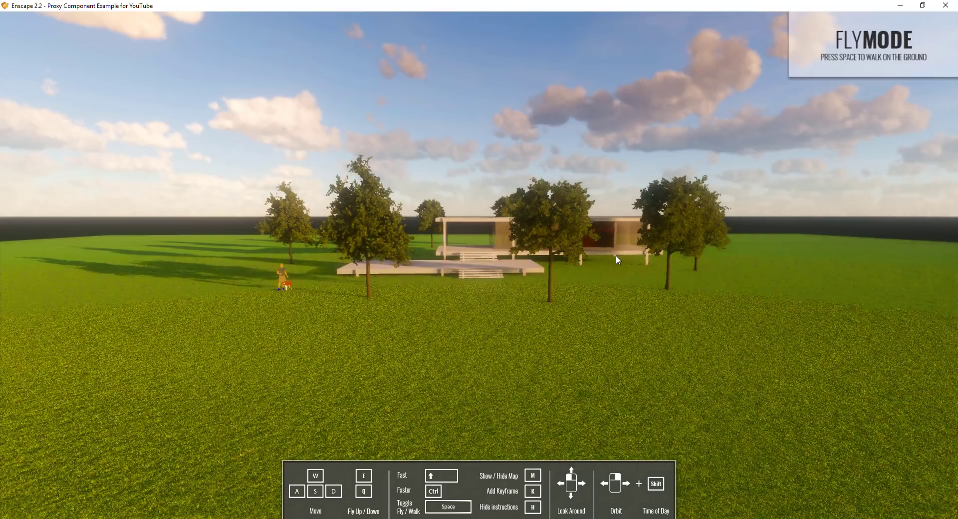
drag(616, 256, 660, 229)
key(w)
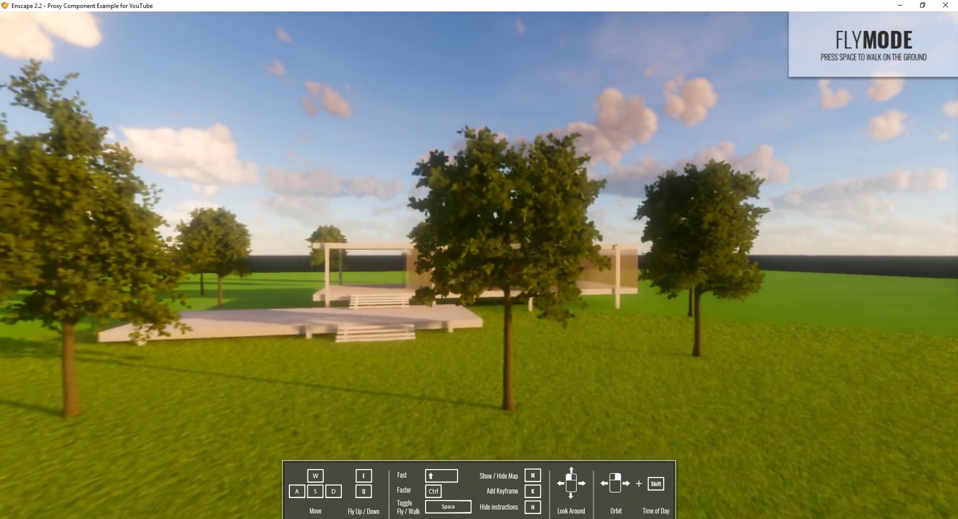
key(w)
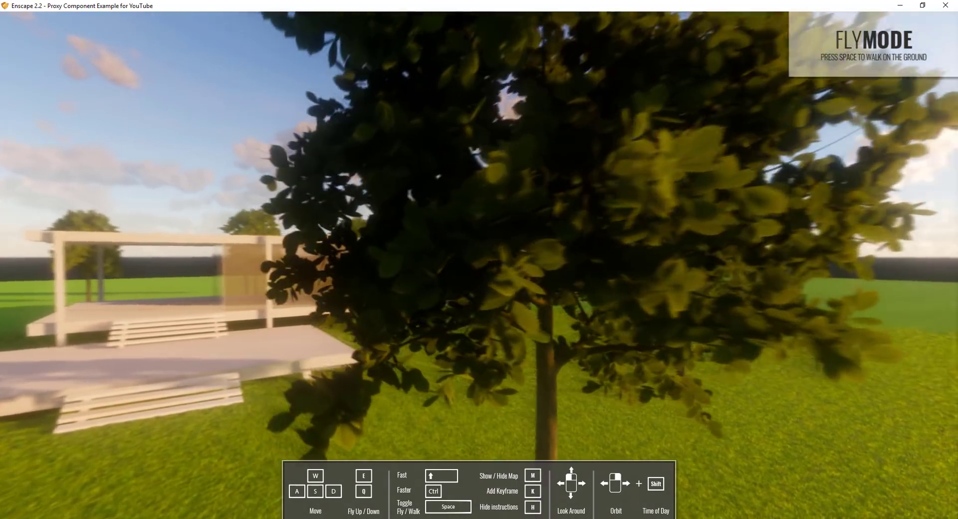
right_drag(660, 230, 768, 205)
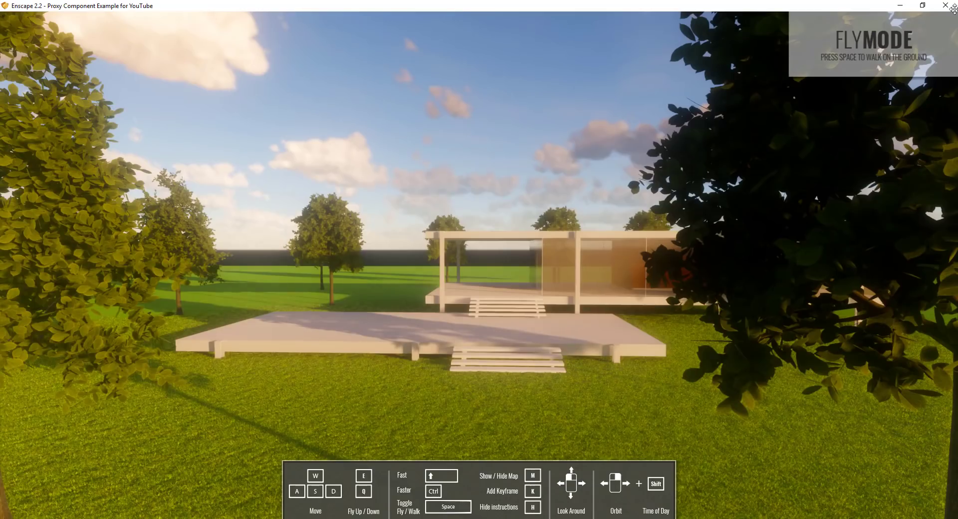
click(951, 9)
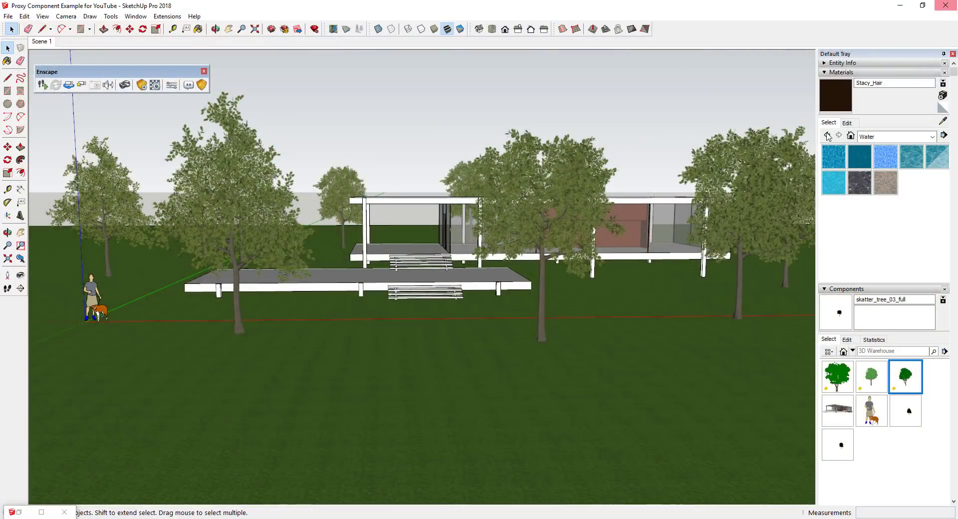
- Select all instances of the tall pointed tree component in the model and delete them
click(533, 162)
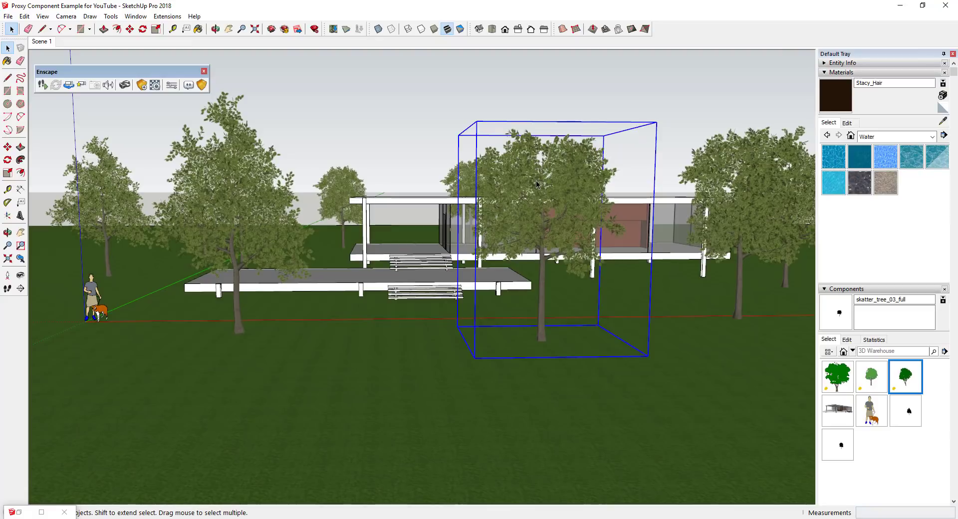
right_click(912, 417)
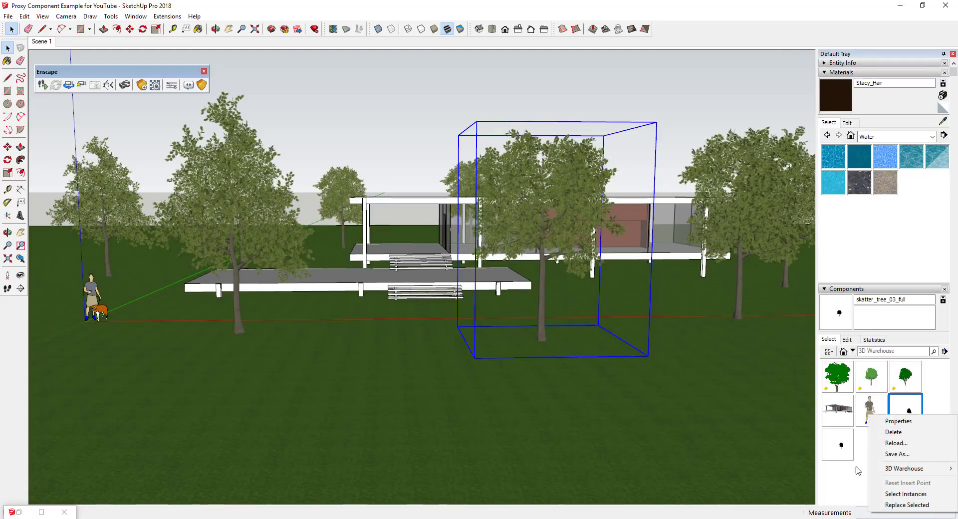
click(854, 486)
scroll(854, 467, down, 1)
scroll(856, 471, down, 1)
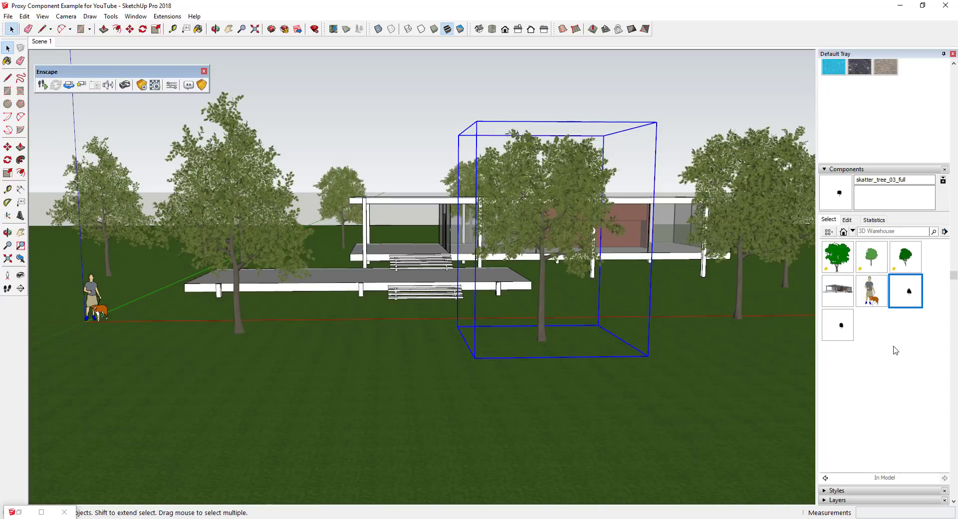
right_click(906, 293)
click(908, 376)
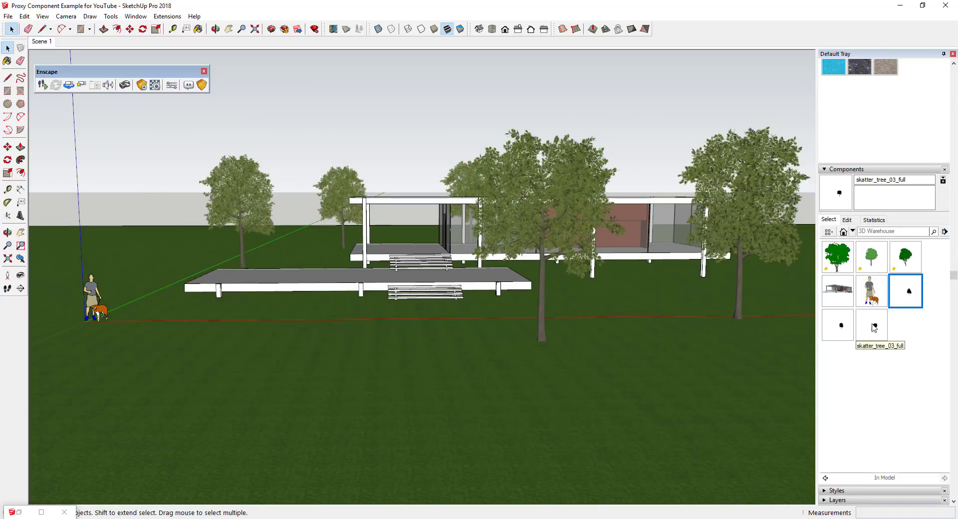
- Select and delete every instance of the two remaining tree components, leaving only the house and figure
click(756, 225)
right_click(839, 326)
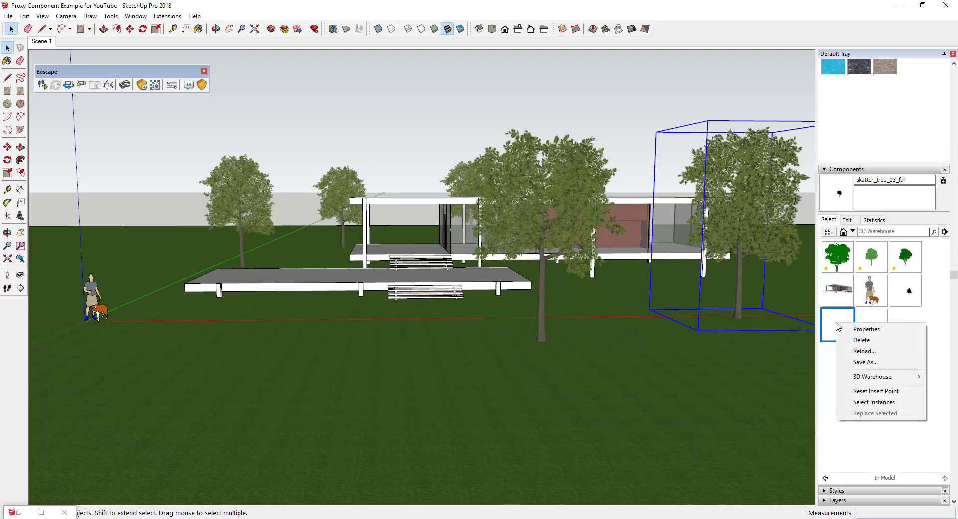
click(858, 402)
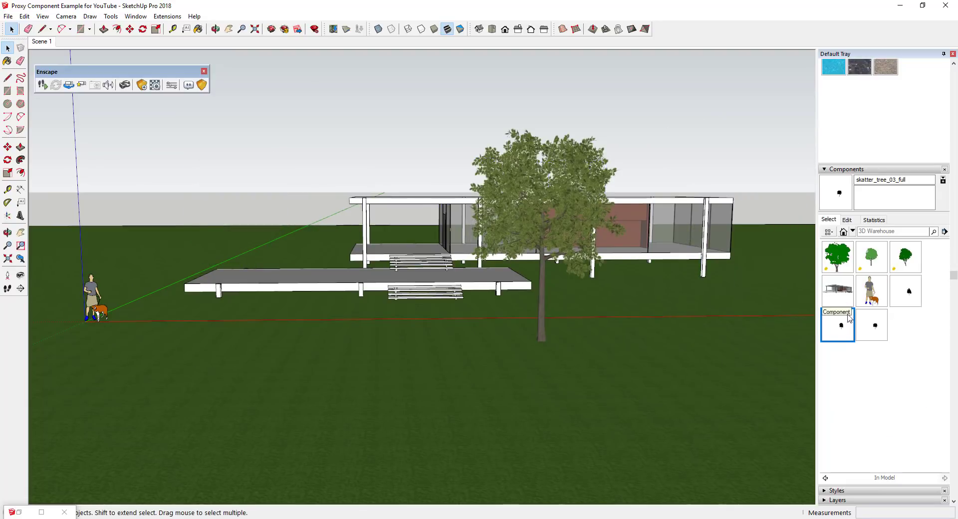
right_click(874, 325)
click(898, 405)
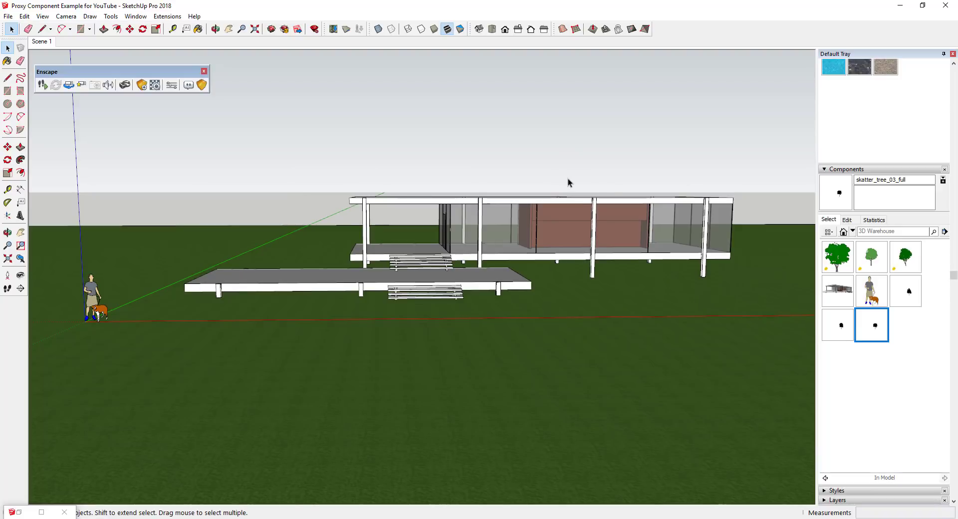
- Save the model as a new file named Proxy Component Example No Trees
click(8, 16)
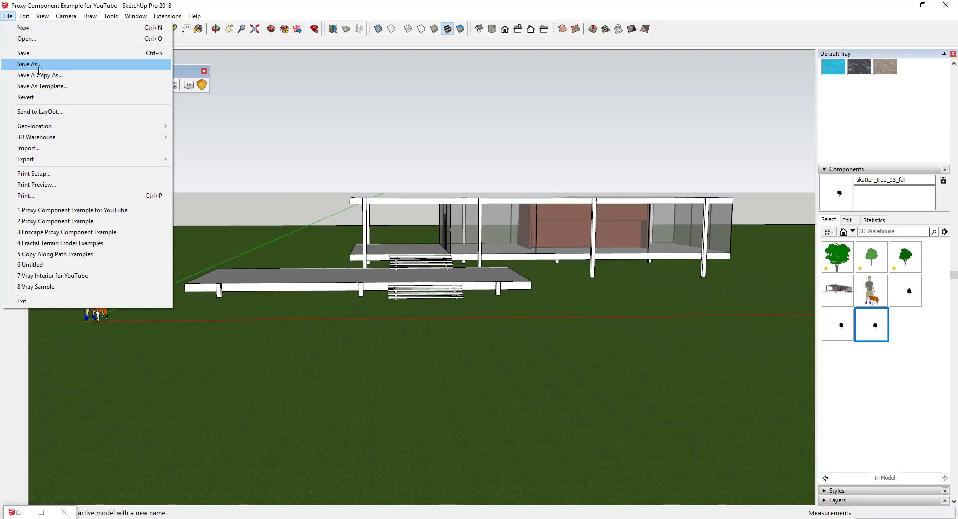
click(23, 64)
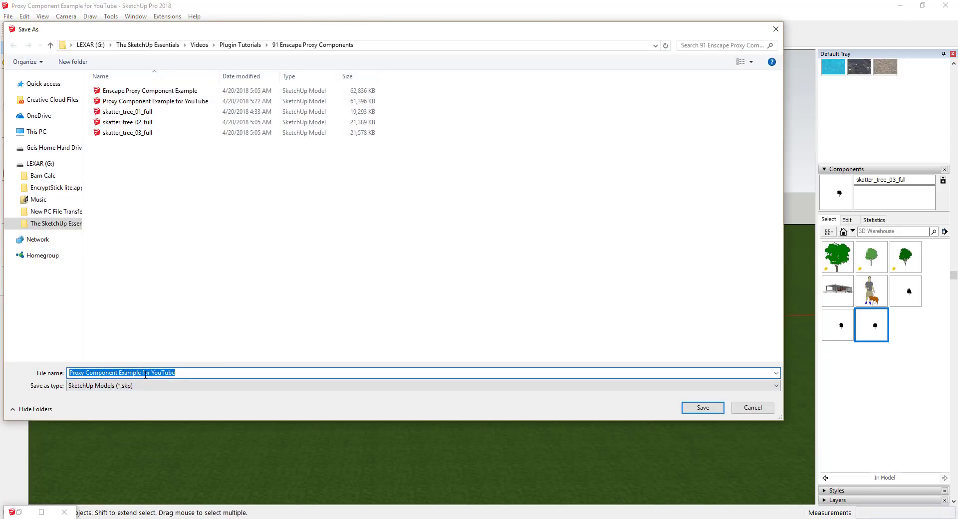
drag(145, 373, 291, 377)
key(BackSpace)
key(BackSpace)
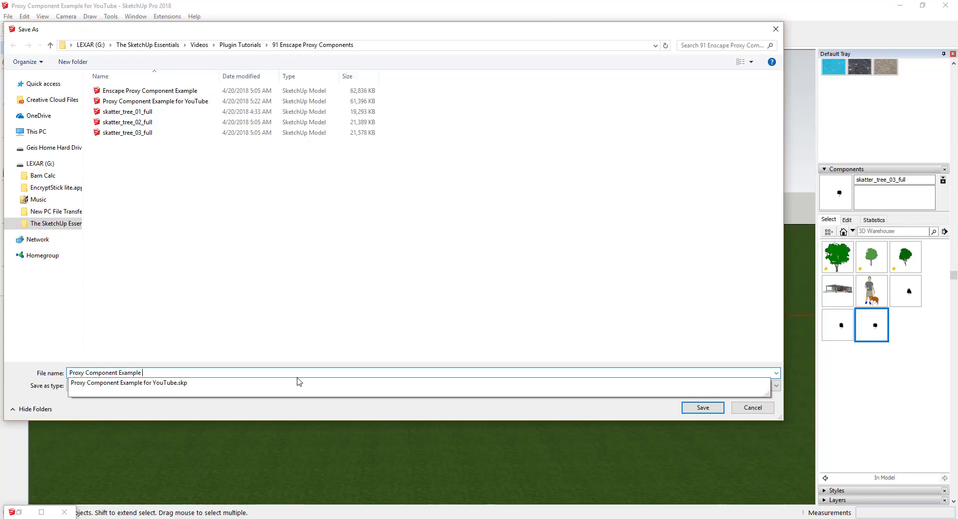
text(No Tree)
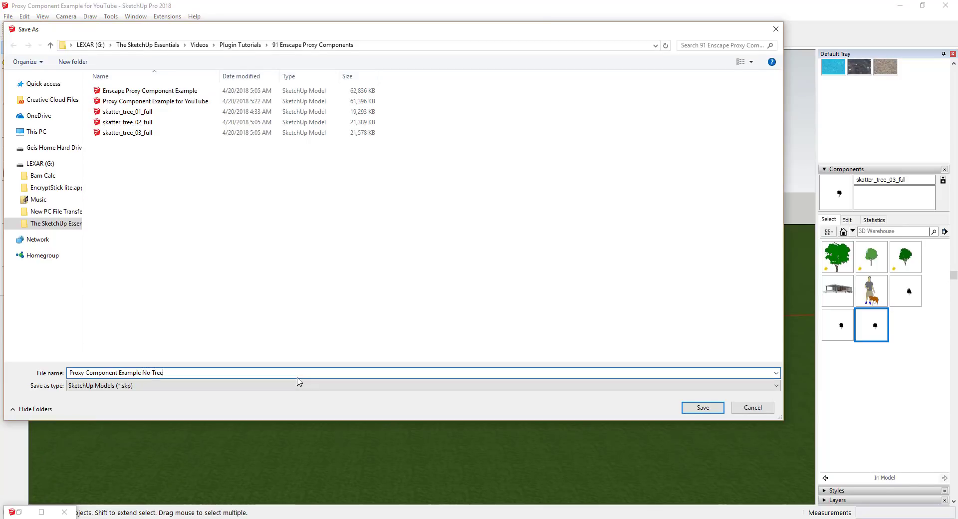
key(Return)
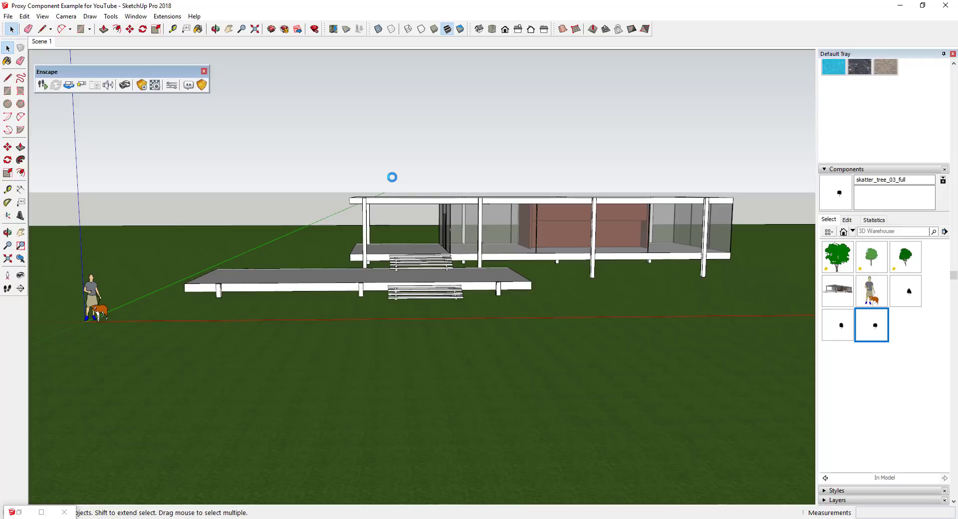
- Compare the file size of Proxy Component Example No Trees with the version containing trees, without opening either
key(ctrl+o)
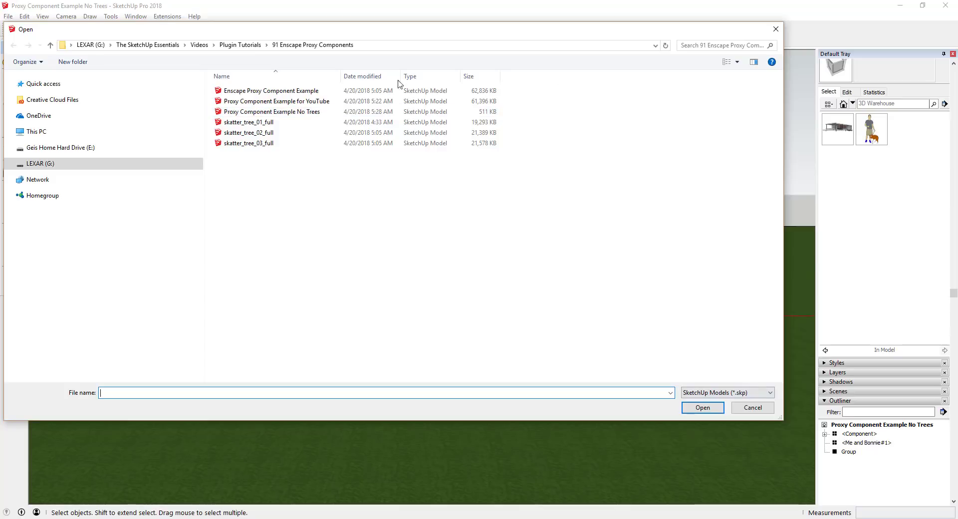
click(749, 407)
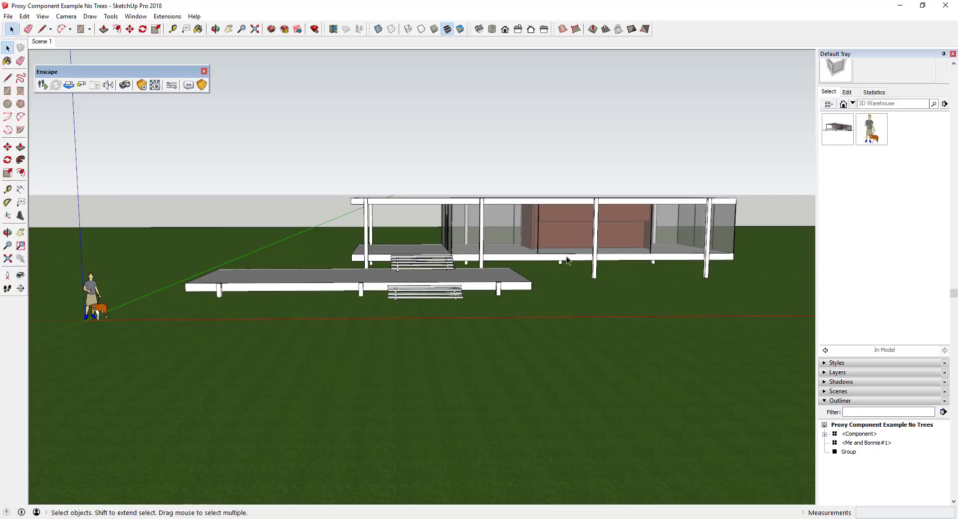
- Create an Enscape proxy object from the skatter_tree_01_full model and place it in front of the house's lower terrace
middle_drag(619, 167, 538, 222)
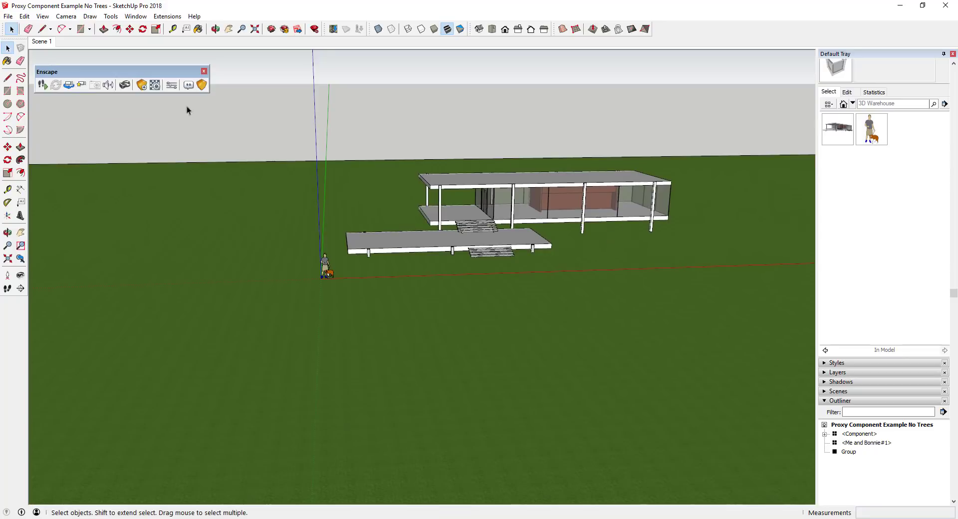
click(143, 85)
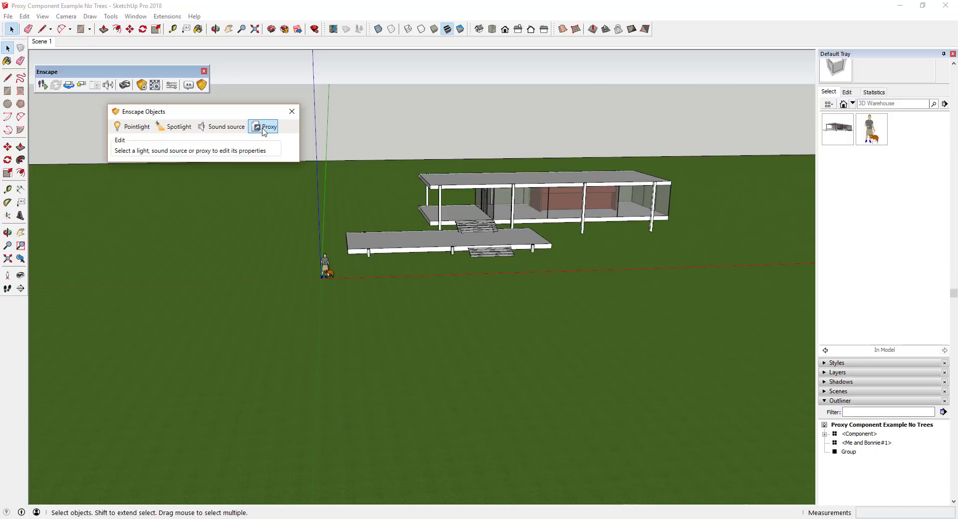
click(264, 128)
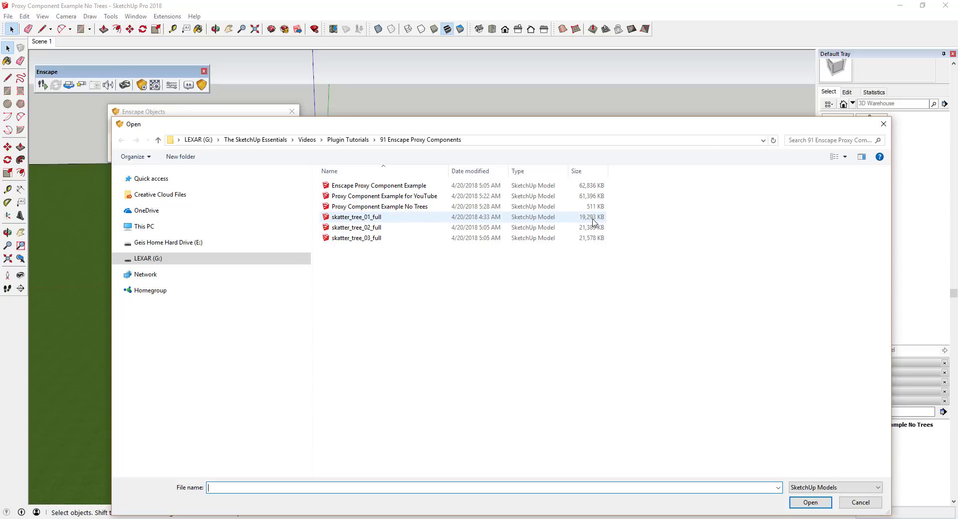
double_click(357, 218)
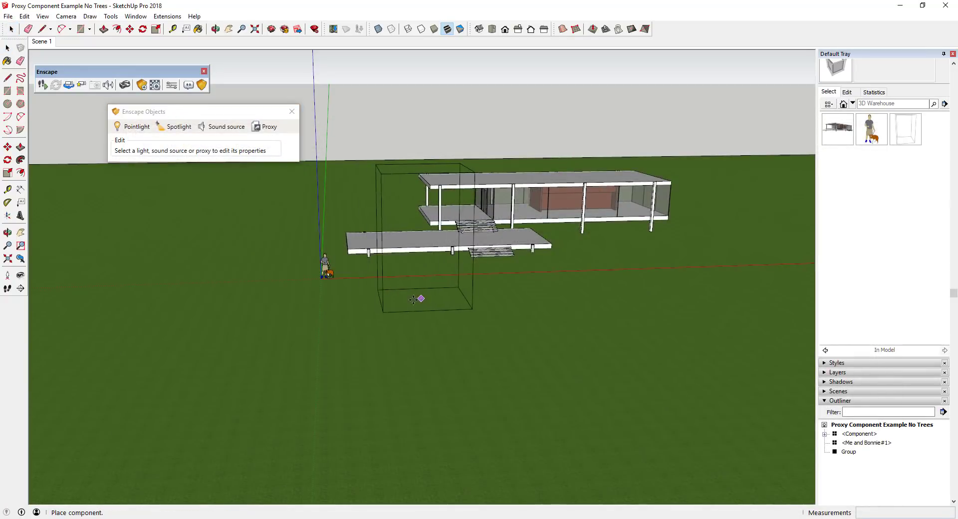
click(405, 295)
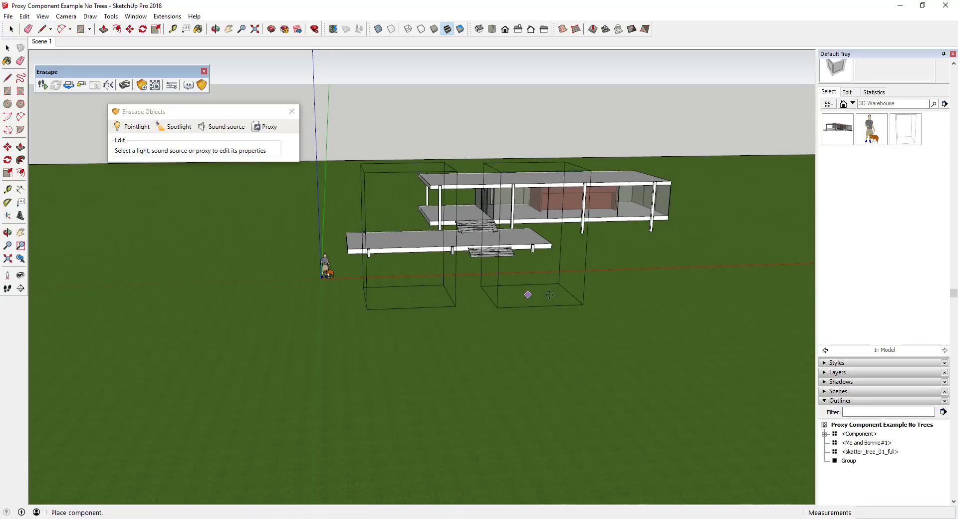
- Place eight more instances of the skatter_tree_01_full proxy on the ground all around the house
click(594, 301)
click(709, 248)
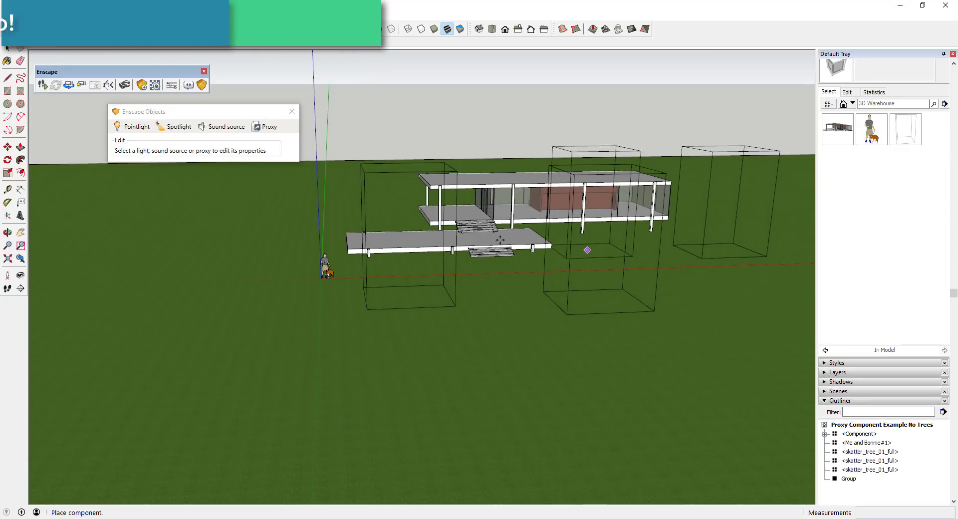
click(346, 218)
middle_drag(460, 179, 445, 229)
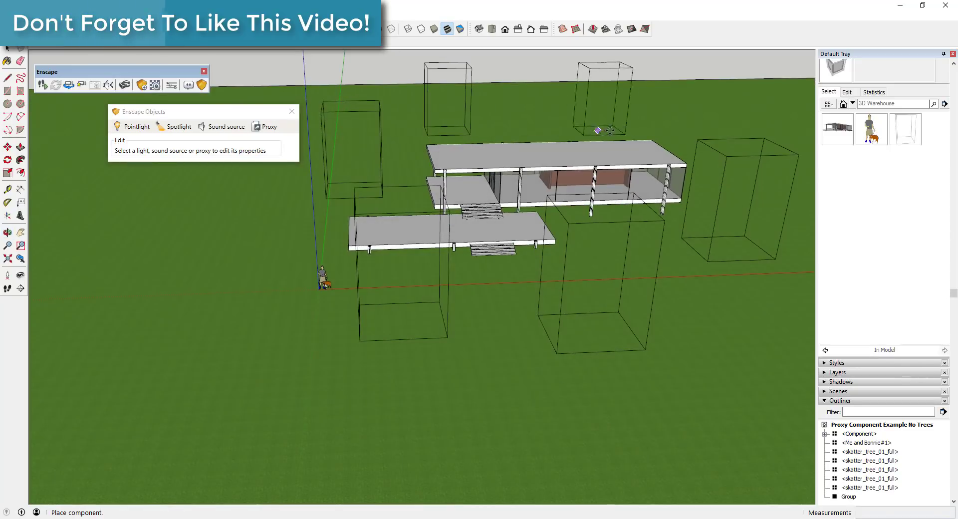
click(644, 129)
click(738, 336)
click(715, 347)
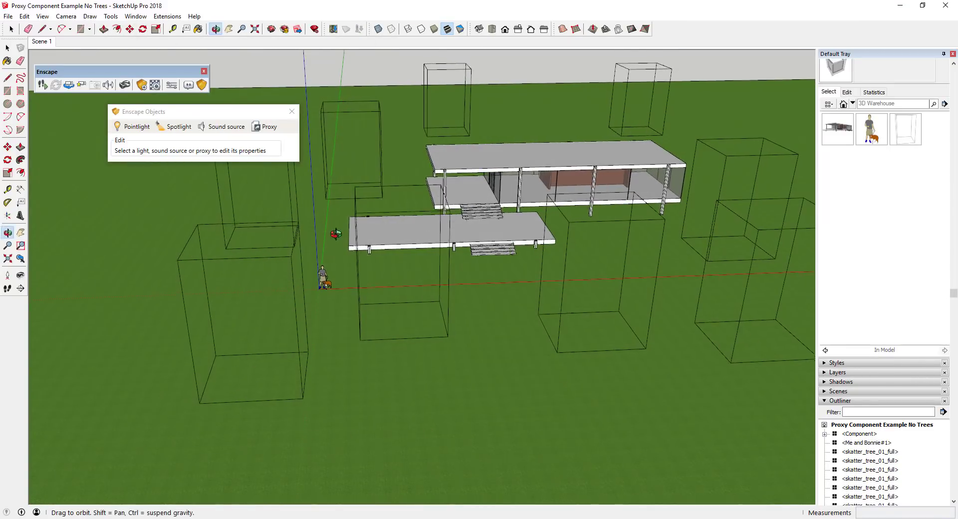
middle_drag(319, 234, 554, 215)
key(Escape)
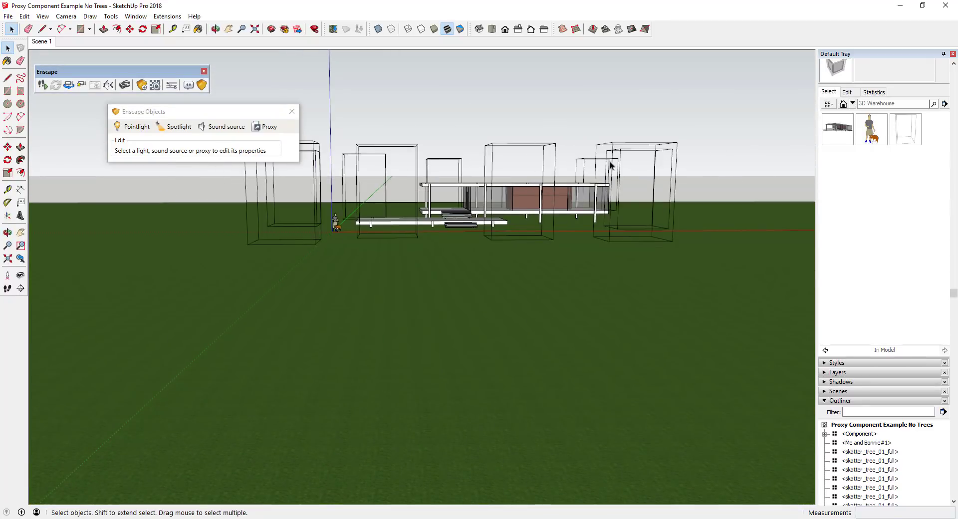
- Examine the placed tree proxies in the model hierarchy and check the proxy file linked to individual ones
middle_drag(468, 190, 452, 142)
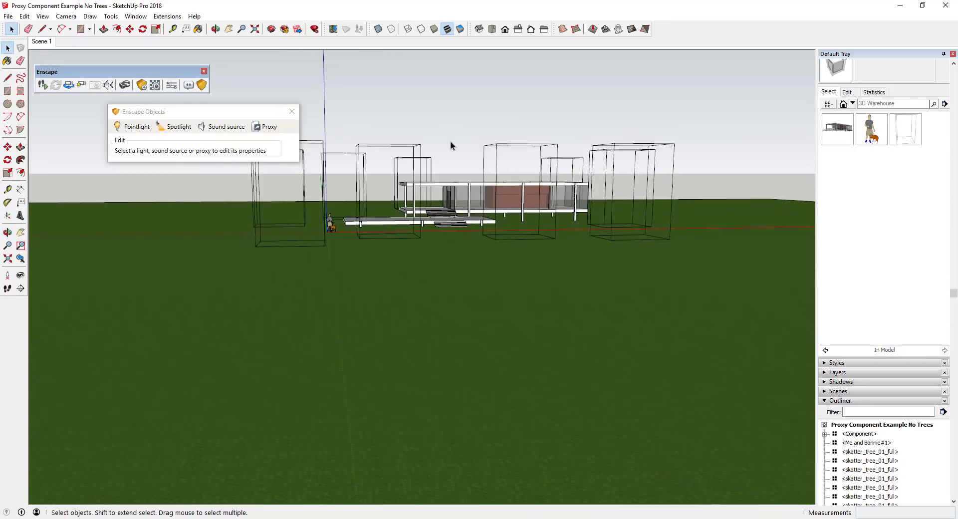
scroll(452, 142, up, 2)
scroll(525, 151, up, 2)
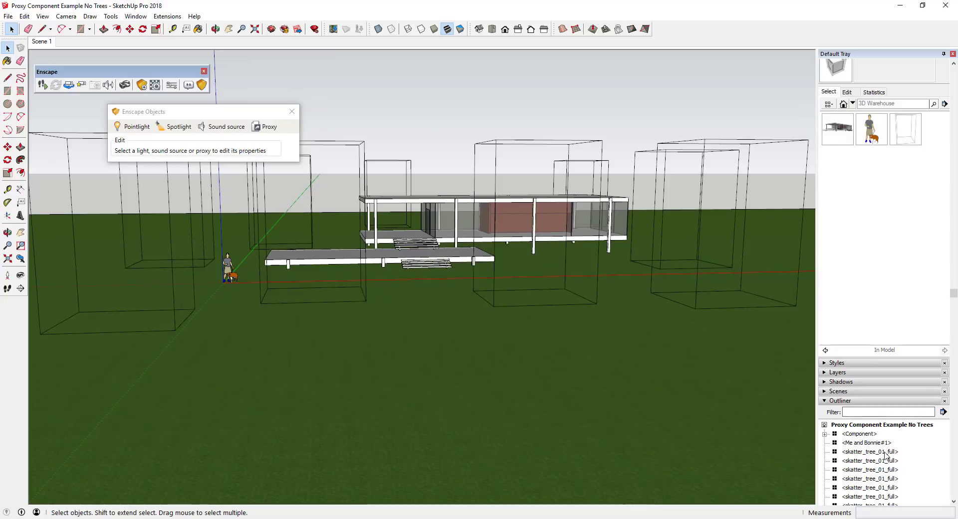
scroll(865, 461, down, 3)
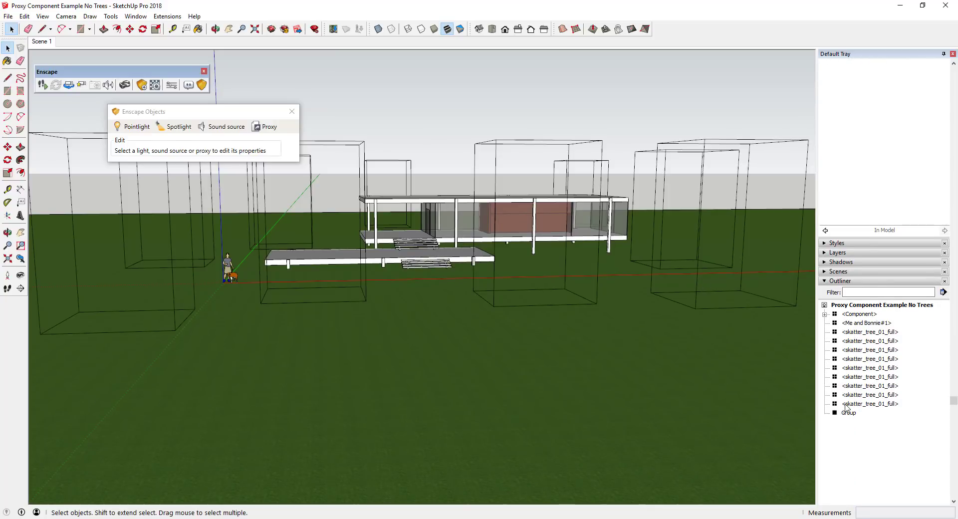
click(854, 332)
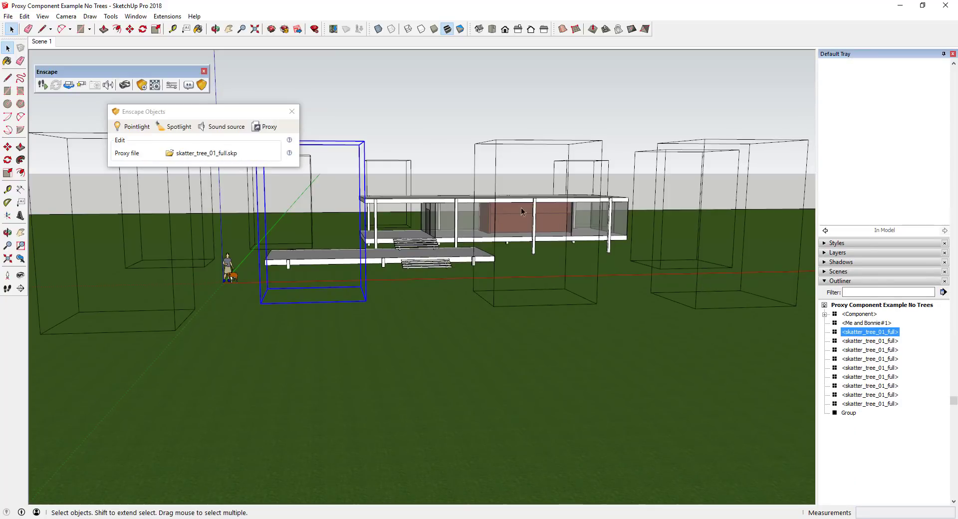
click(497, 155)
click(365, 173)
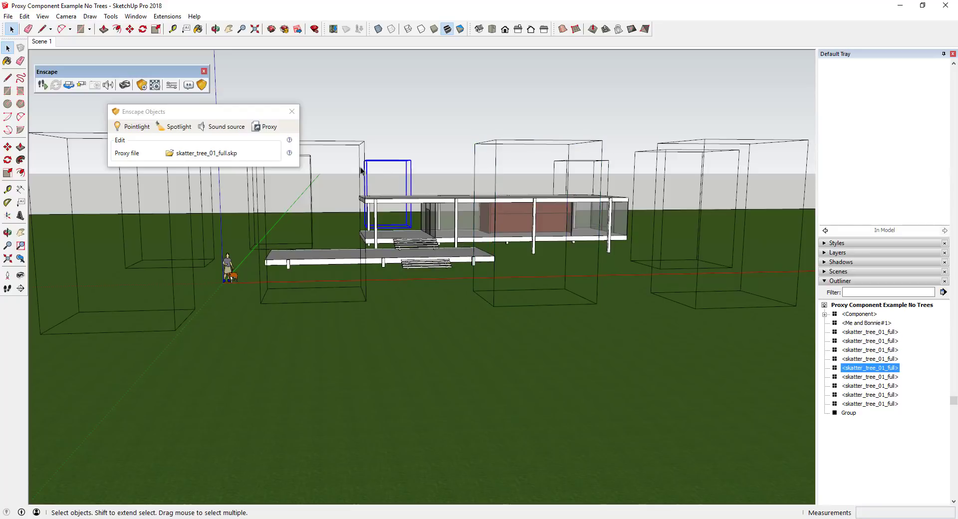
click(362, 161)
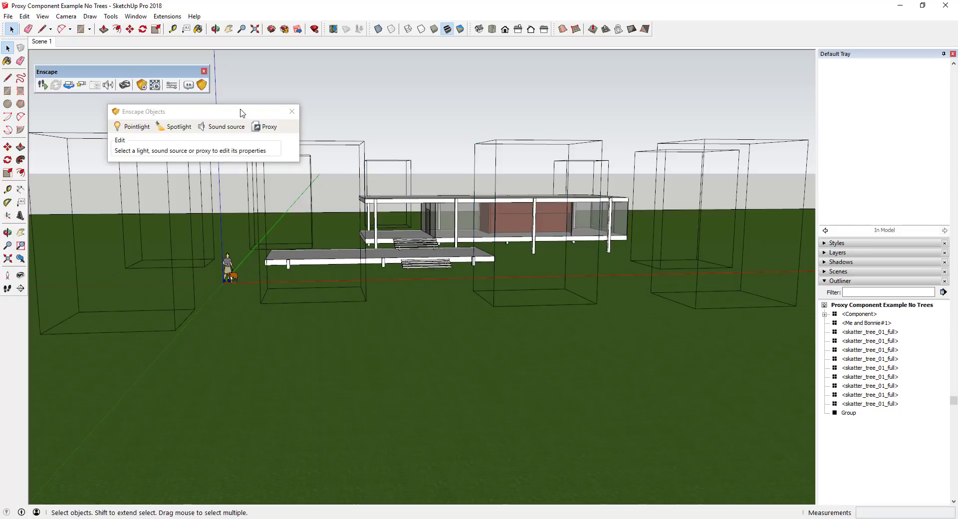
- Move the Enscape Objects dialog clear of the proxy boxes and start the Enscape live render
drag(240, 113, 359, 73)
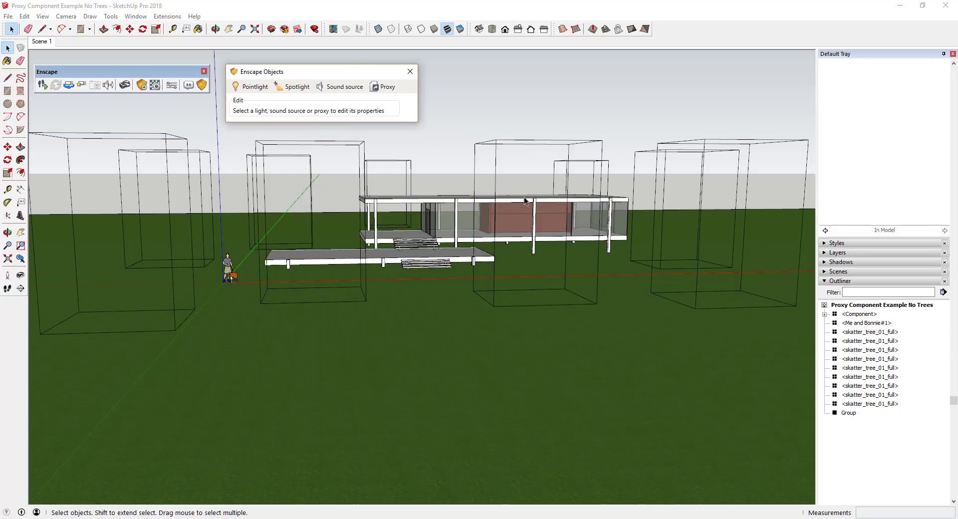
click(41, 86)
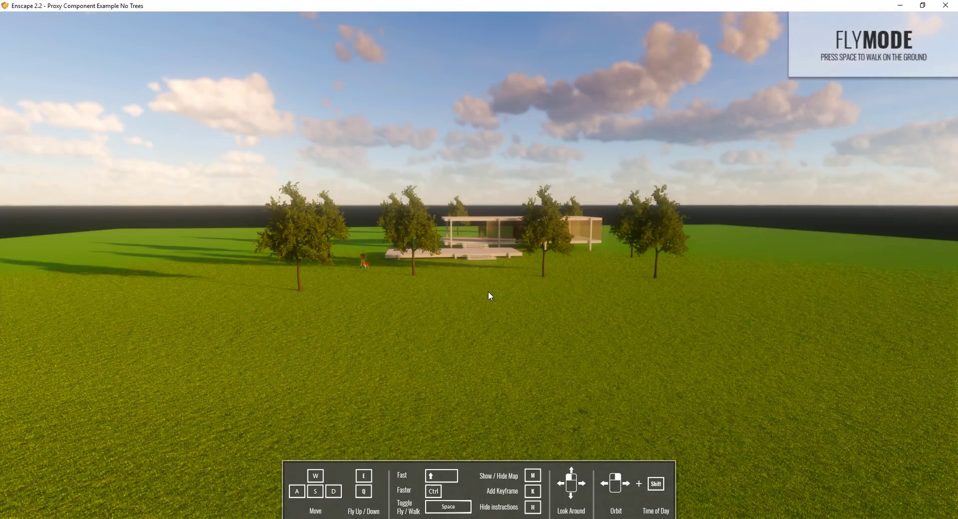
- Fly through the Enscape render toward the house to examine the proxy trees and their foliage up close
mouse_move(488, 291)
mouse_down()
mouse_move(477, 287)
mouse_move(531, 287)
mouse_move(481, 276)
mouse_up()
key(w)
key(w)
key(d)
key(w)
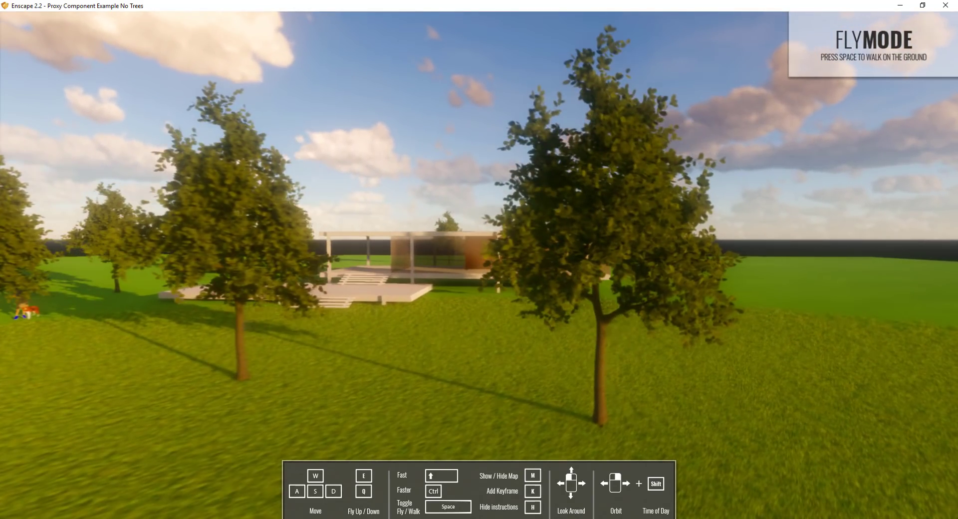
key(w)
key(d)
drag(481, 276, 437, 268)
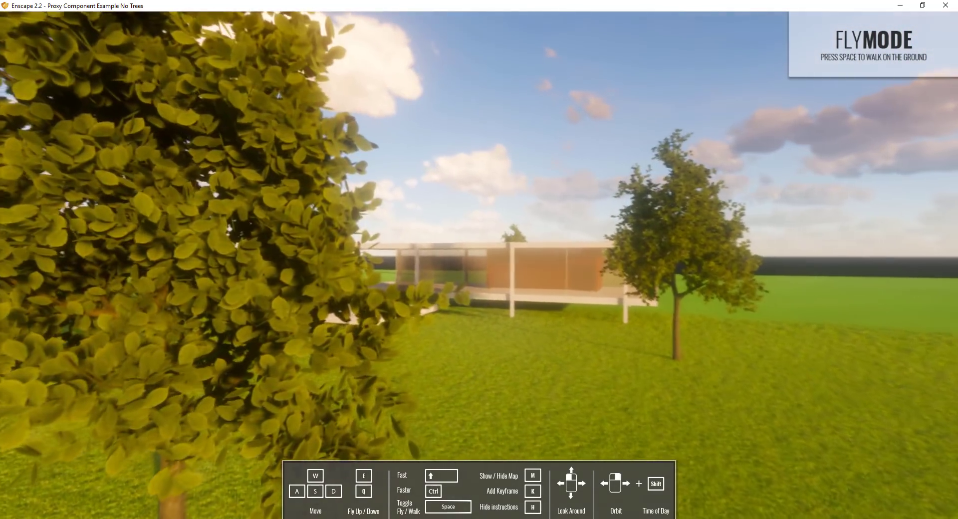
key(w)
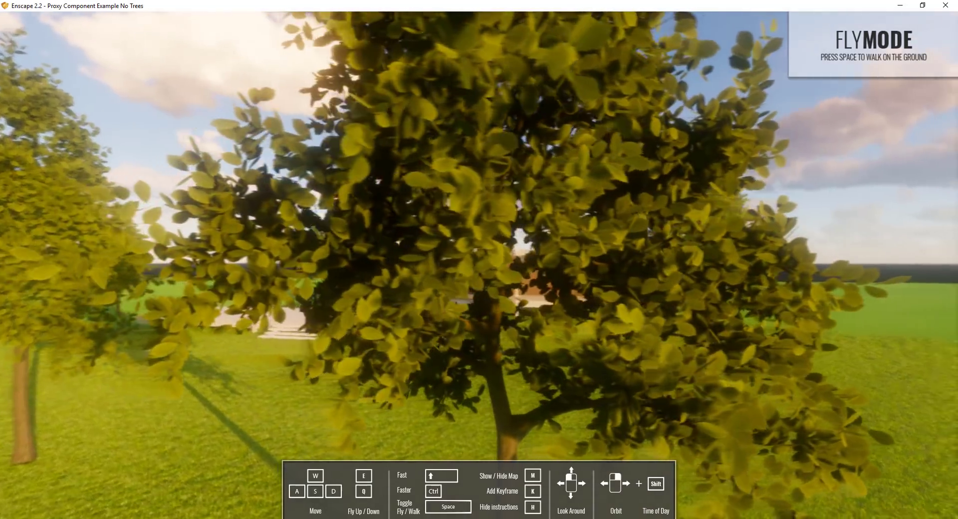
key(w)
key(a)
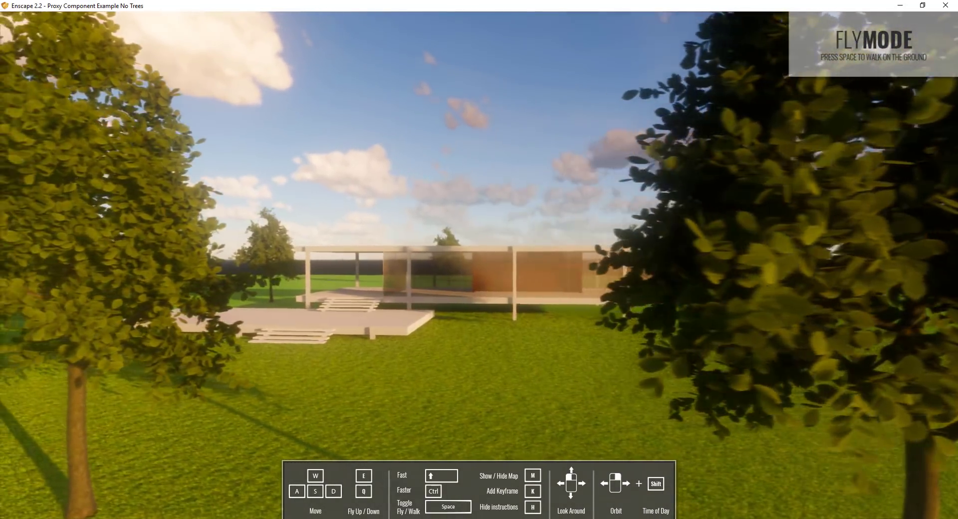
key(a)
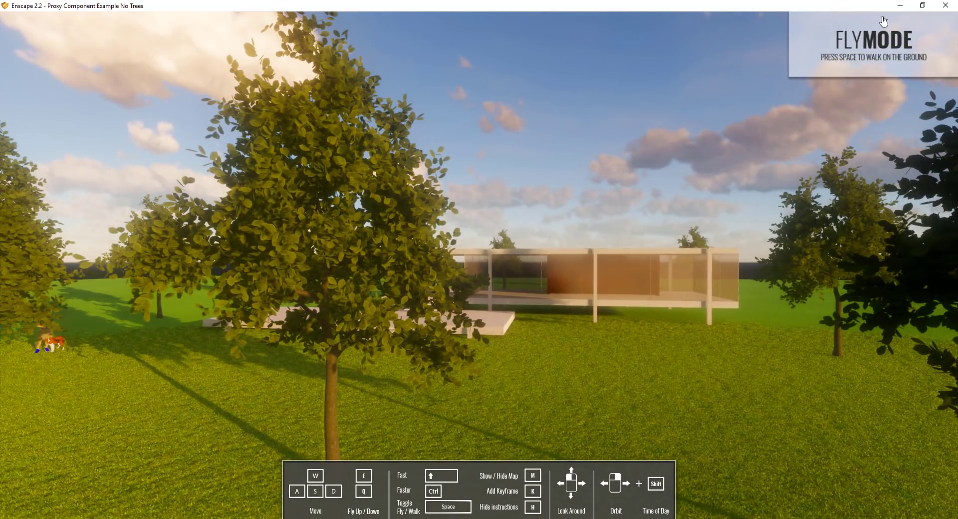
- Switch to SketchUp and rotate the tree proxy in front of the house by about 42 degrees
mouse_move(772, 7)
mouse_down()
mouse_move(860, 81)
mouse_move(957, 55)
mouse_up()
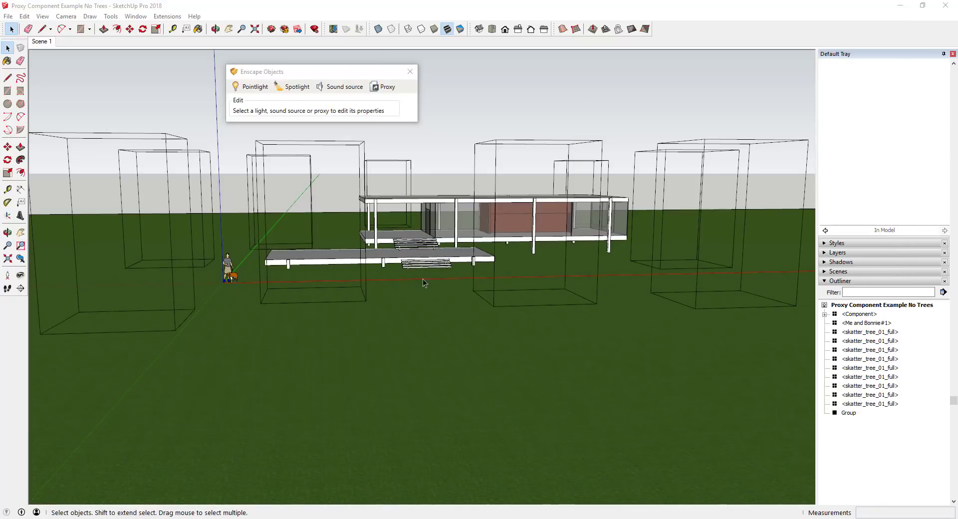
click(516, 300)
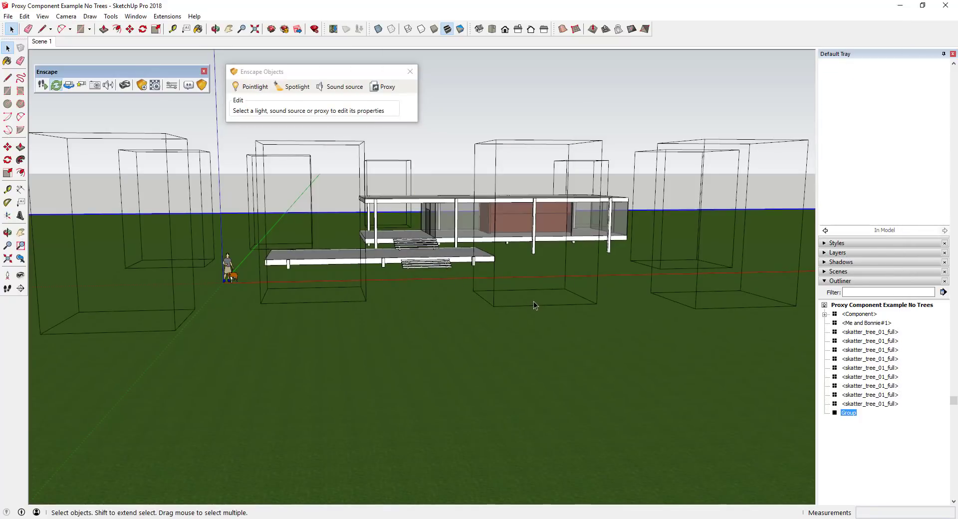
middle_drag(534, 301, 544, 295)
click(603, 197)
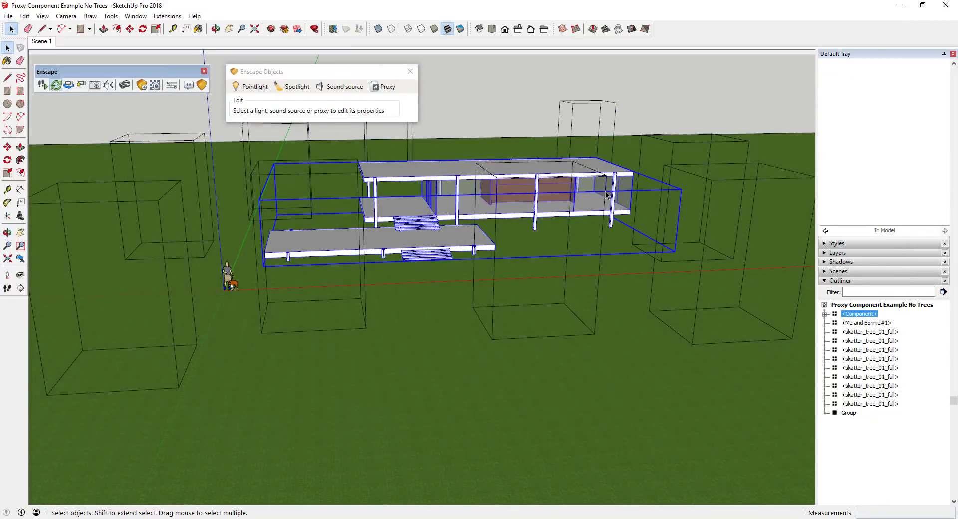
click(606, 241)
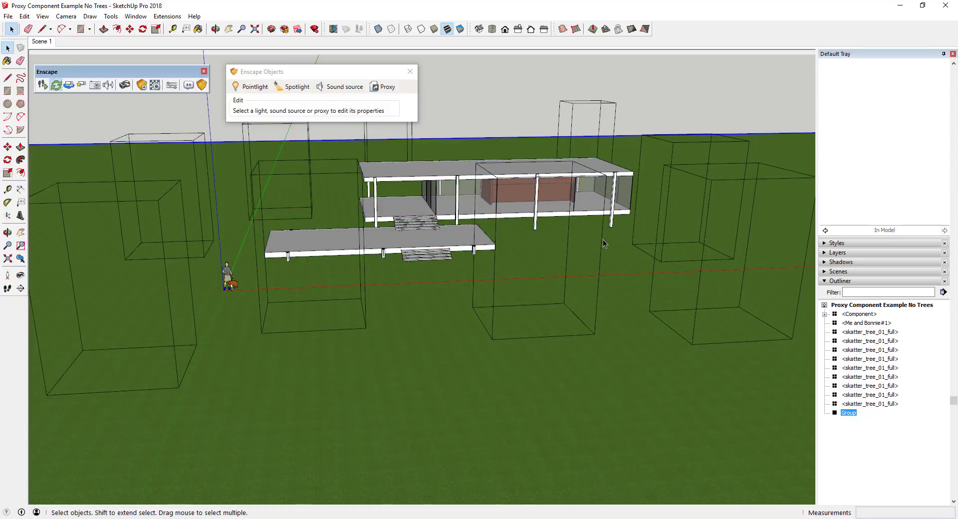
click(603, 243)
key(q)
middle_drag(551, 188, 549, 191)
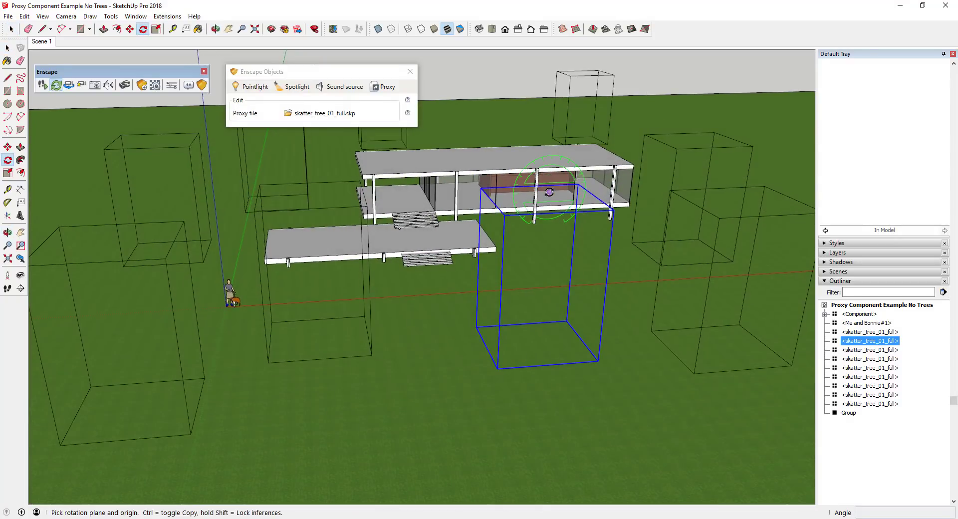
key(m)
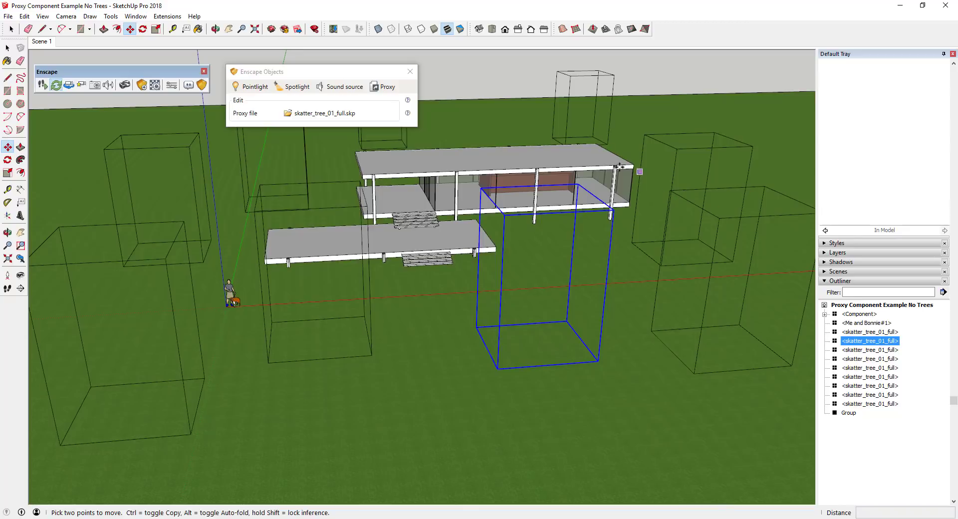
click(581, 203)
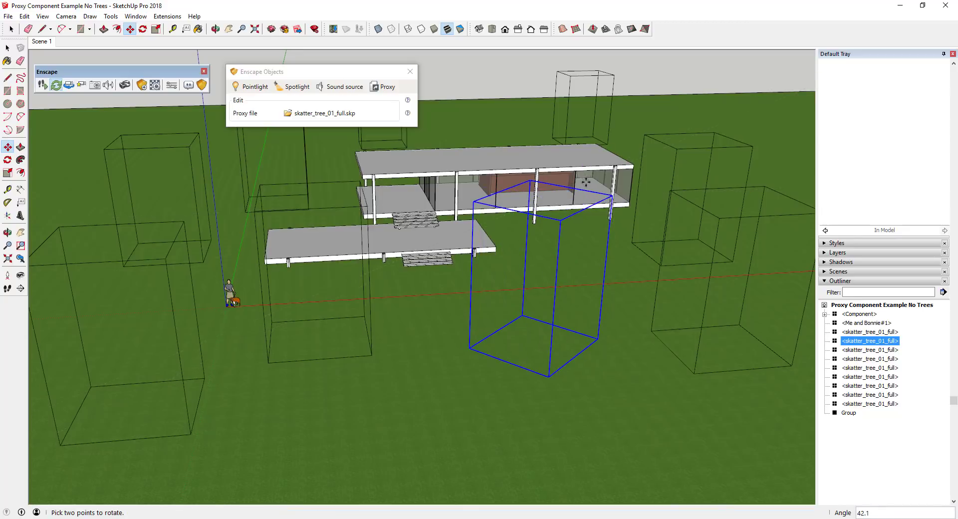
key(space)
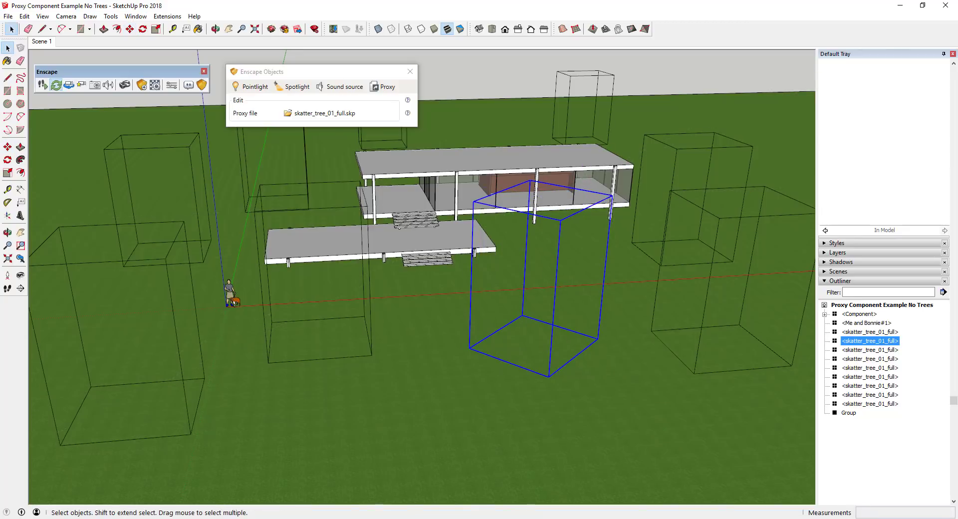
- Arrange the Enscape and SketchUp windows side by side and rotate the selected tree proxy by about 71.5 degrees
mouse_move(957, 184)
mouse_down()
mouse_move(362, 182)
mouse_move(283, 157)
mouse_move(205, 203)
mouse_move(293, 163)
mouse_move(248, 177)
mouse_move(0, 172)
mouse_up()
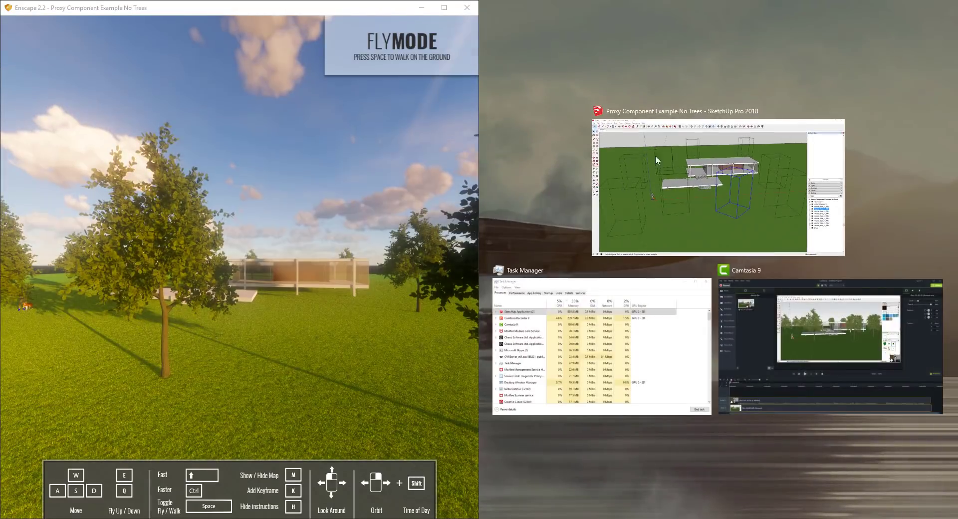
click(657, 160)
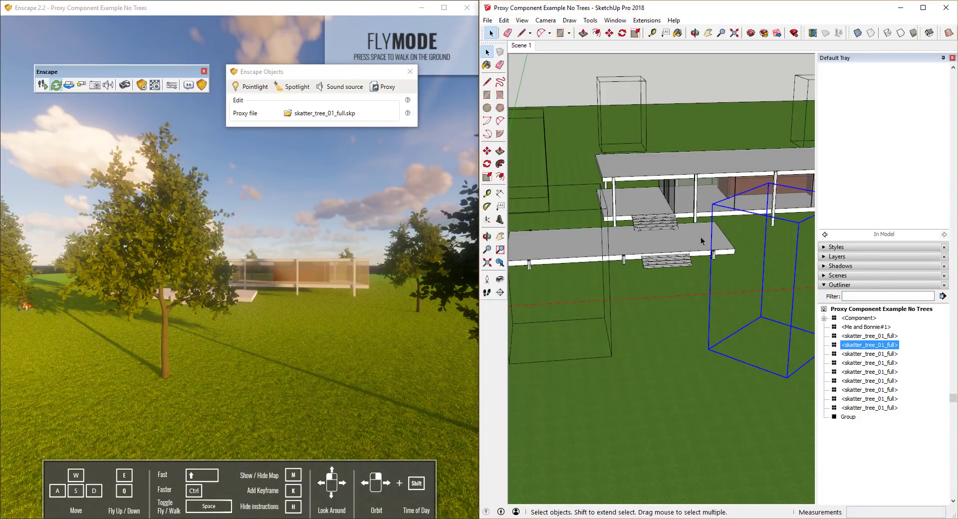
middle_drag(701, 241, 679, 253)
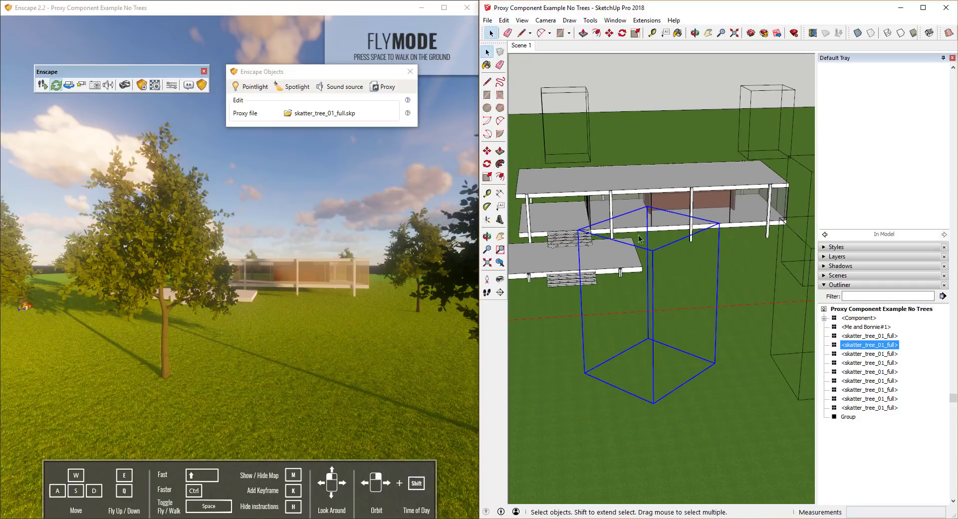
key(m)
click(683, 233)
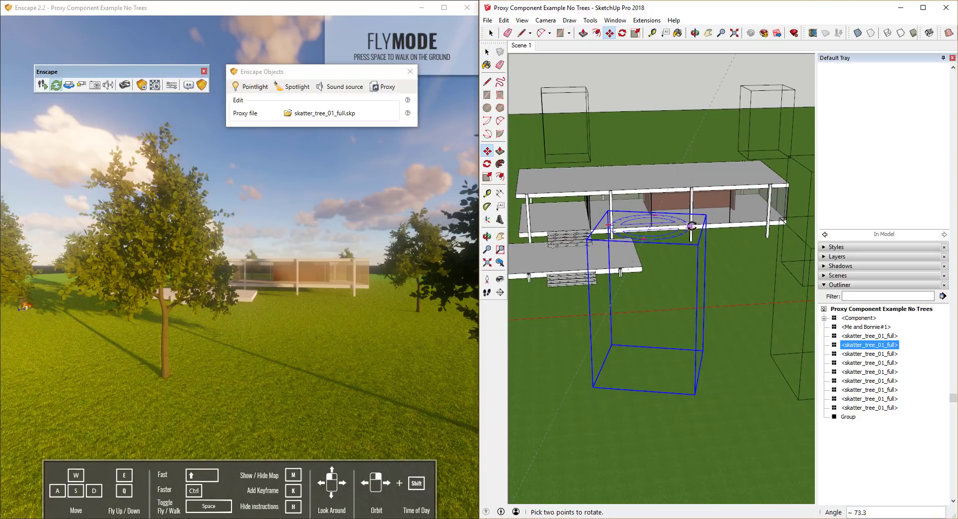
click(699, 226)
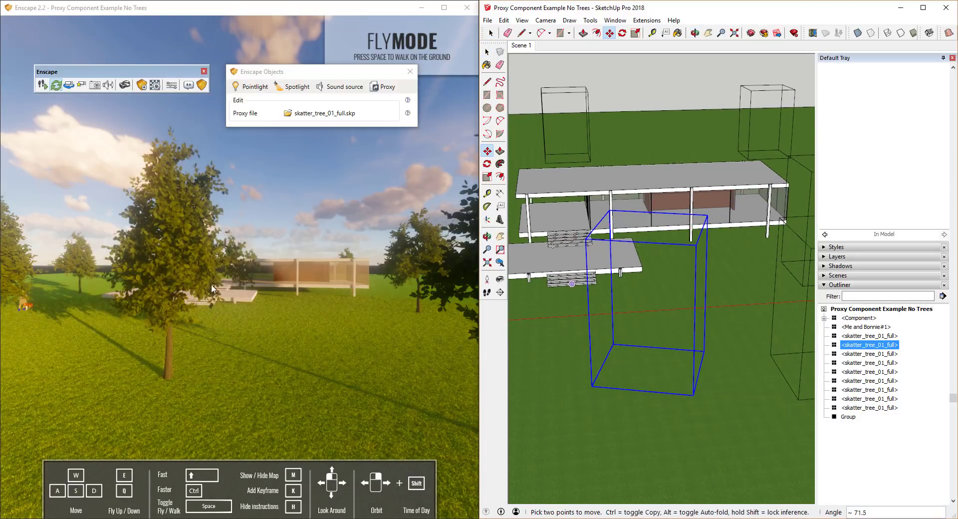
- Scale the selected tree proxy in front of the house uniformly by about 0.63, 1.33 and 1.16 in succession
key(s)
click(707, 215)
click(665, 275)
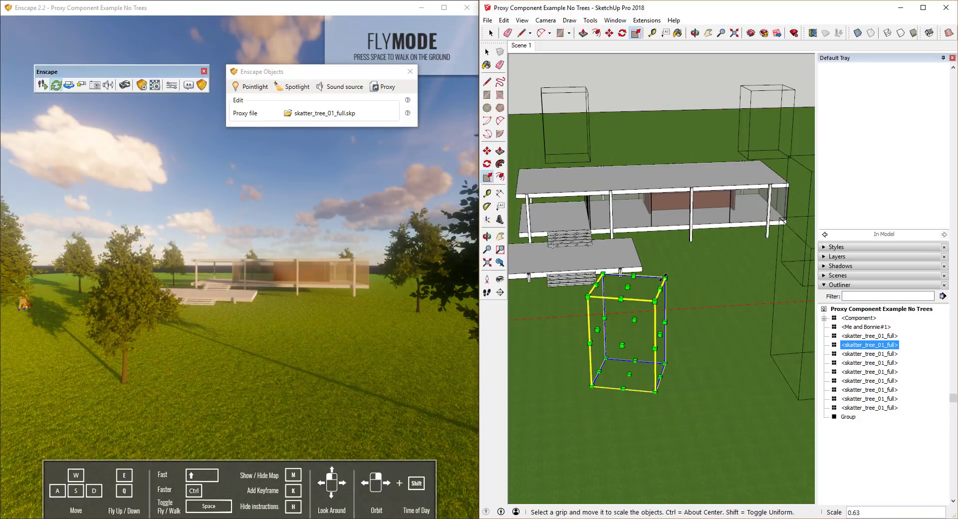
click(665, 275)
click(689, 242)
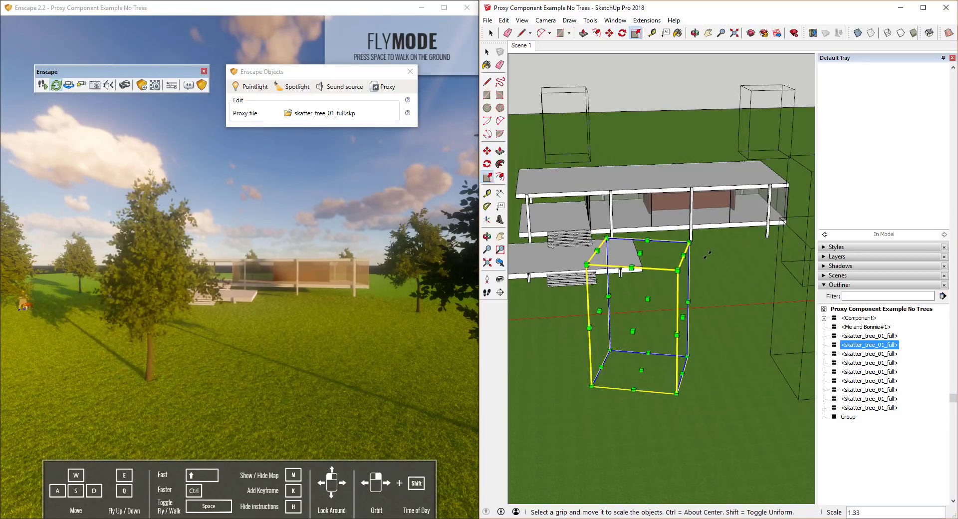
click(689, 242)
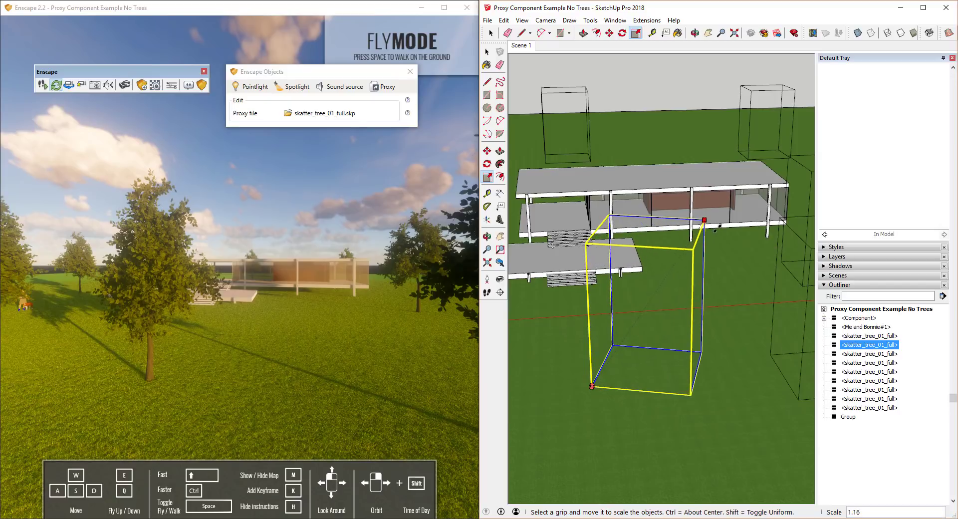
click(704, 219)
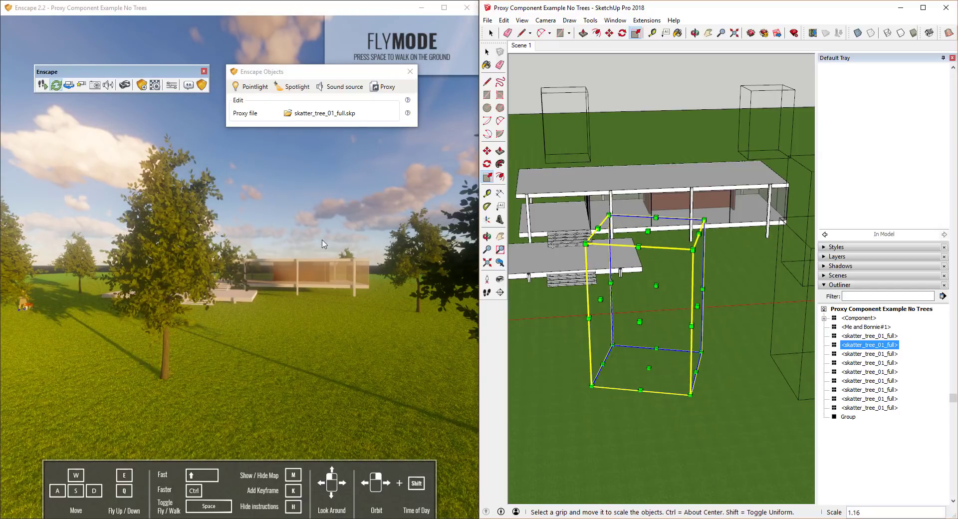
key(space)
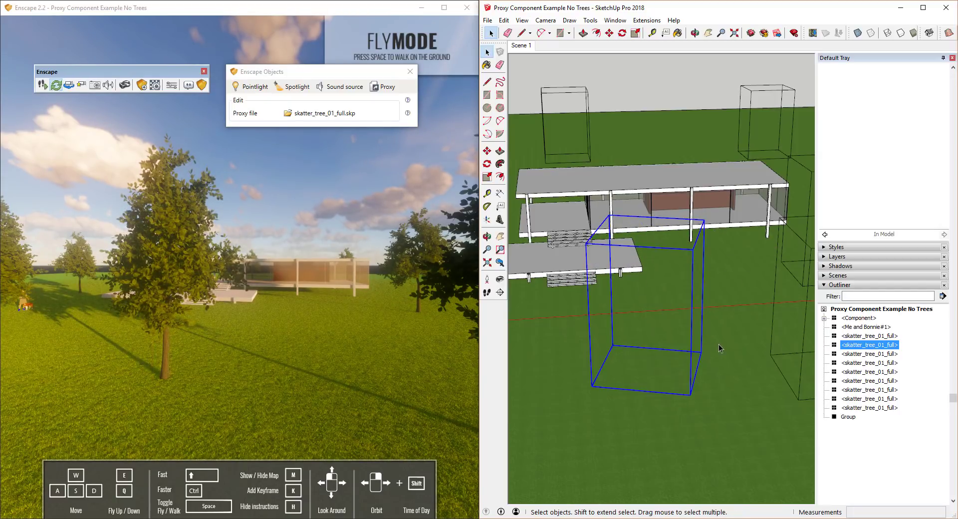
- Move the tree proxy sideways in front of the house and back, ending with a shift of about 17' 11"
key(m)
click(677, 375)
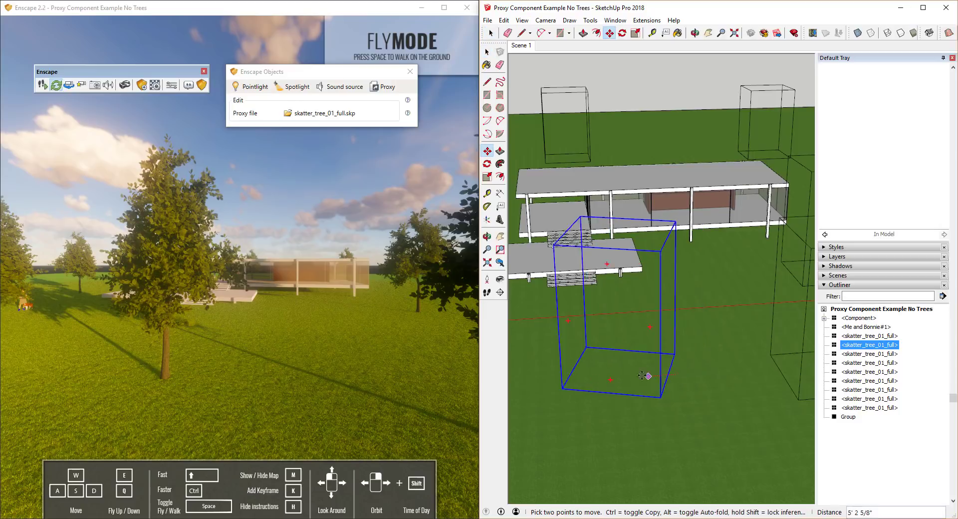
click(617, 378)
click(604, 377)
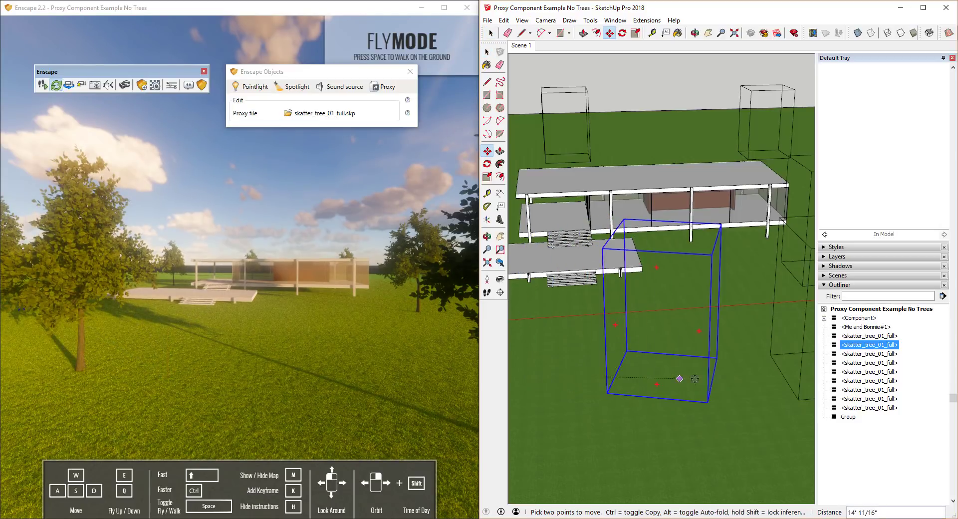
click(707, 379)
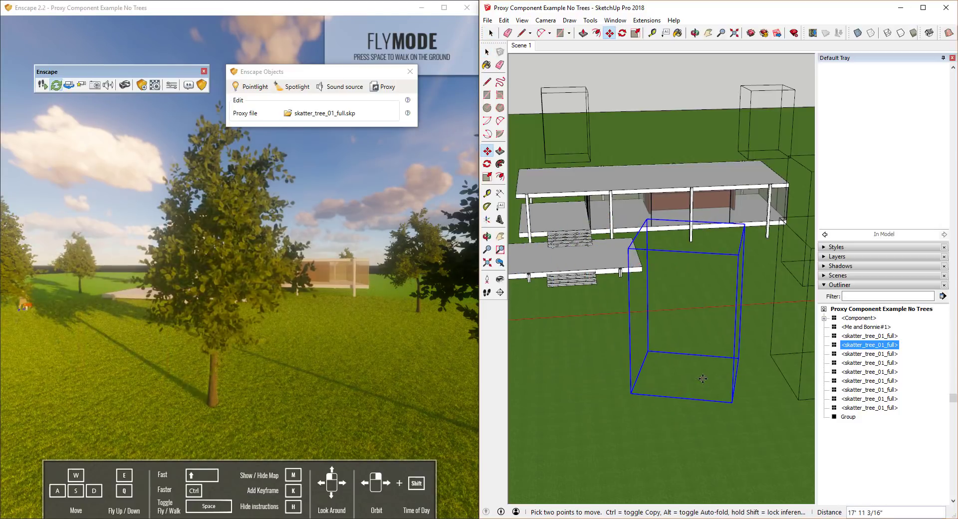
- Maximize the SketchUp window and frame the house with all its surrounding proxy boxes
double_click(747, 10)
middle_drag(519, 272, 488, 234)
key(space)
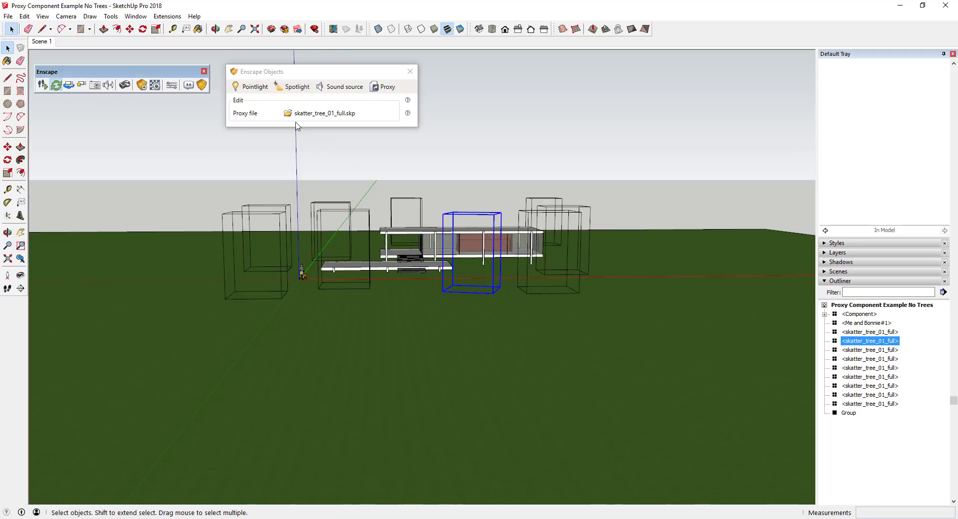
scroll(389, 240, up, 2)
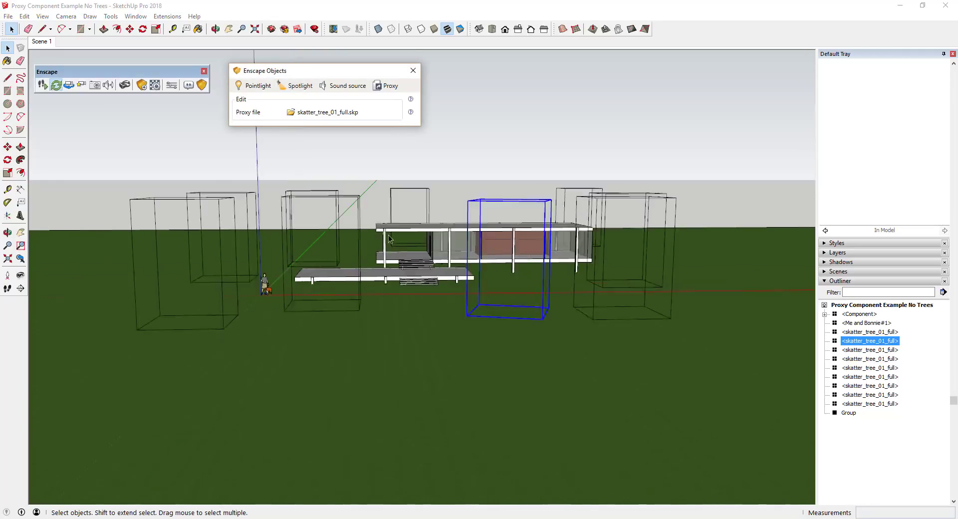
scroll(389, 239, up, 2)
middle_drag(483, 208, 530, 223)
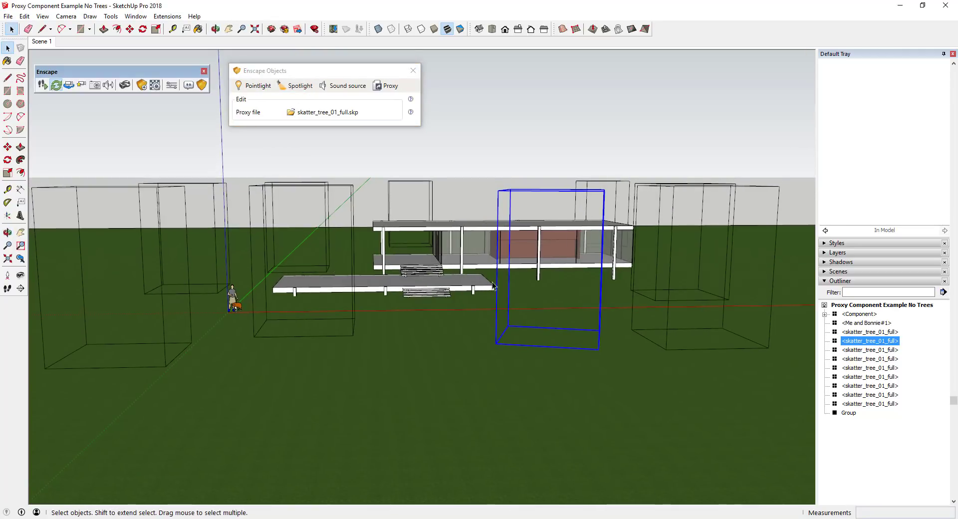
middle_drag(489, 303, 472, 286)
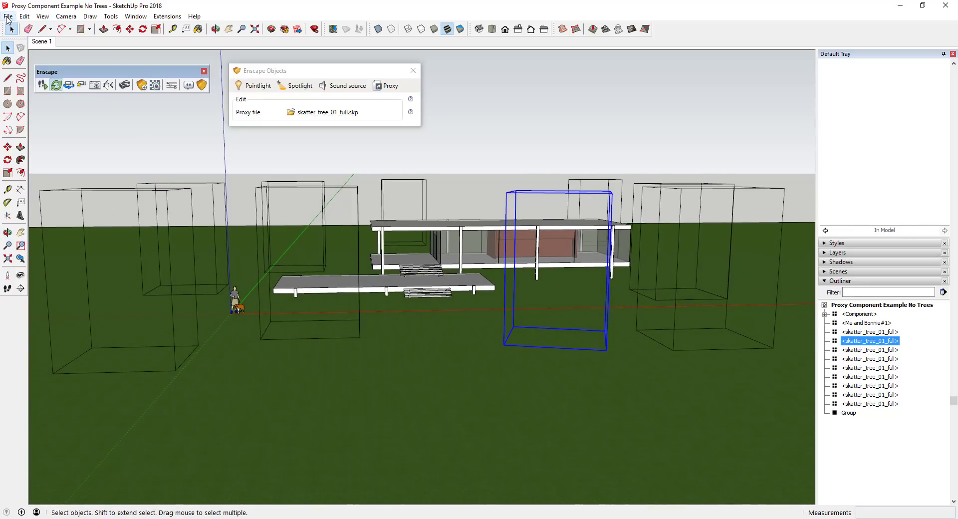
- Search 3D Warehouse for "tree for render" and open the Pine Tree (Very Detailed) model page
click(7, 18)
mouse_move(95, 138)
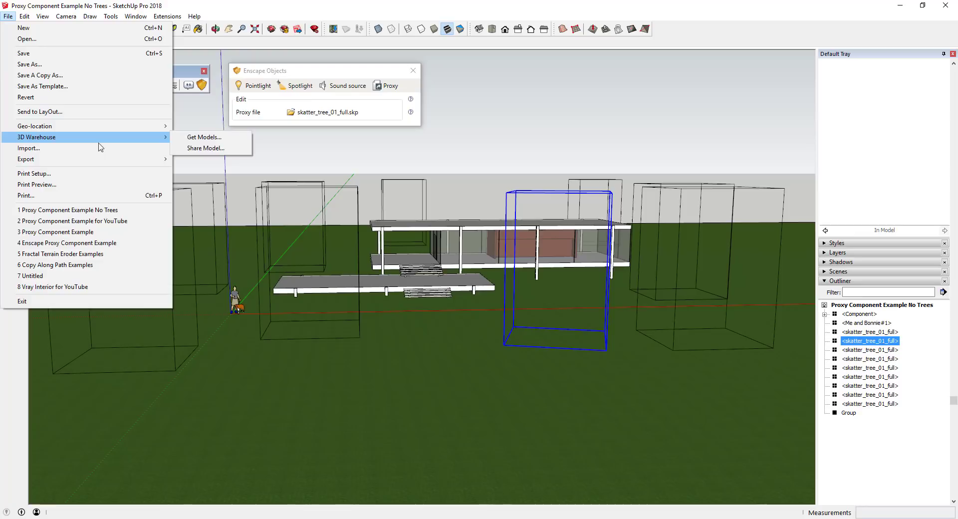
click(208, 138)
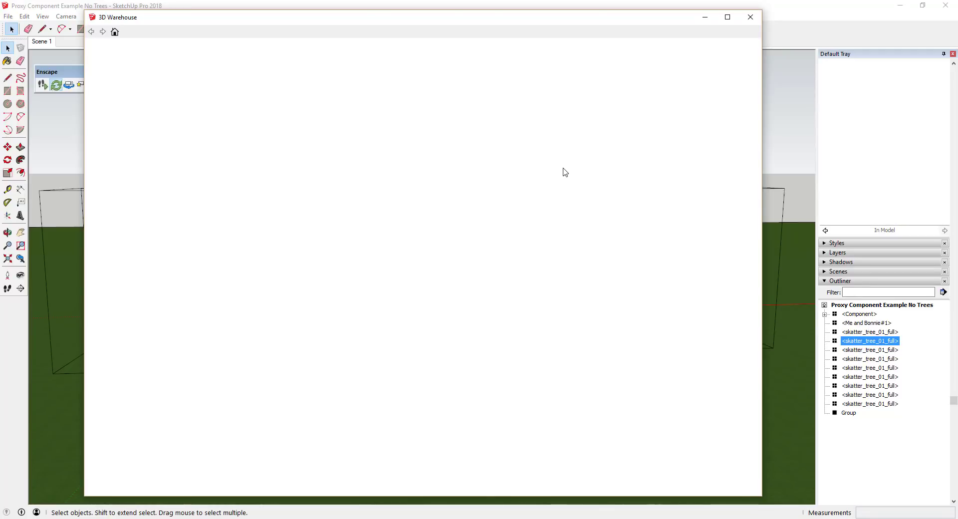
text(tree)
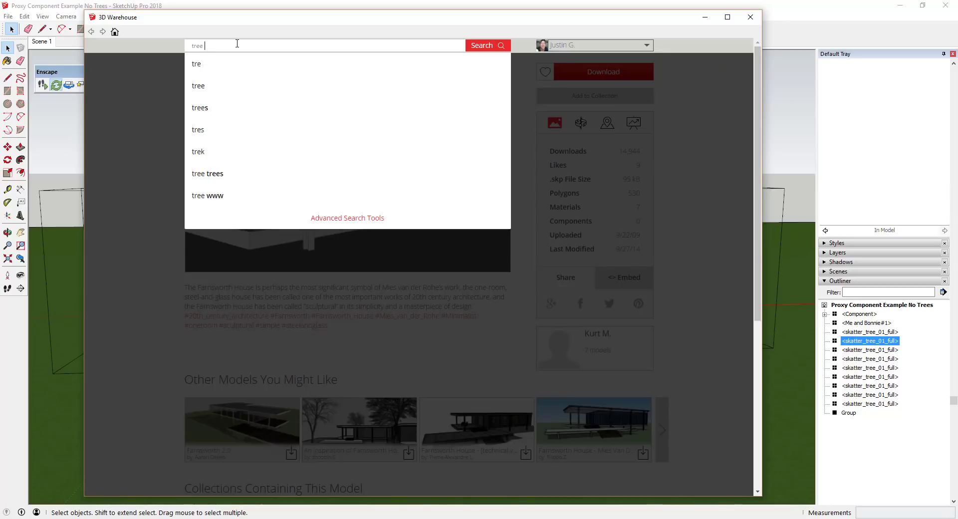
text( for render)
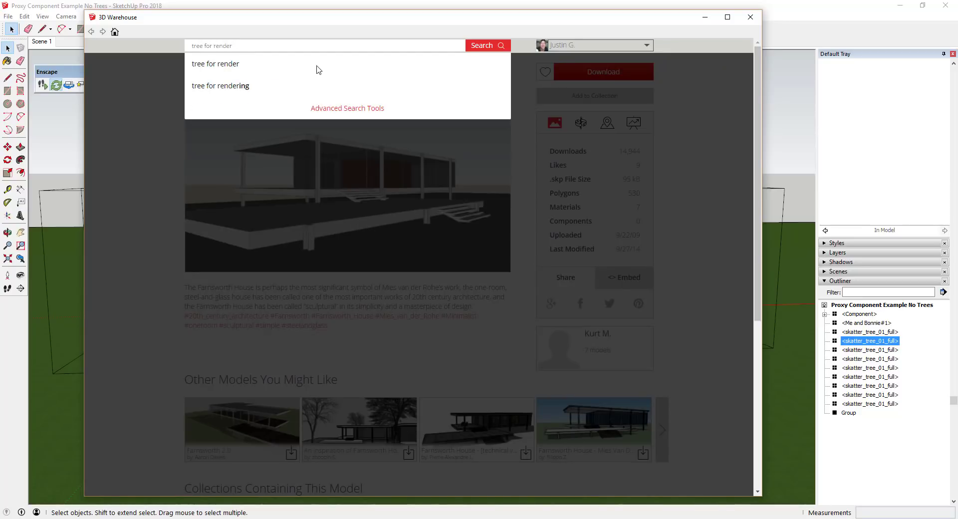
click(319, 70)
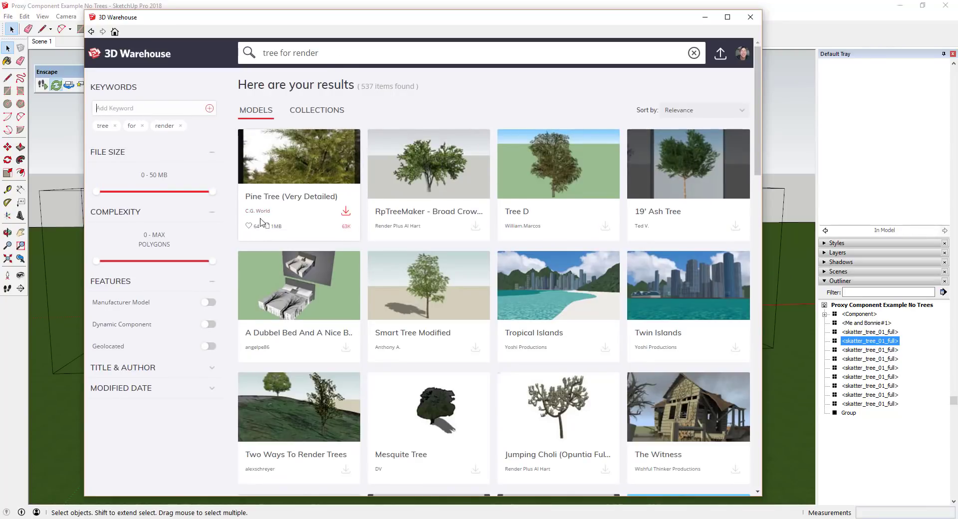
click(295, 166)
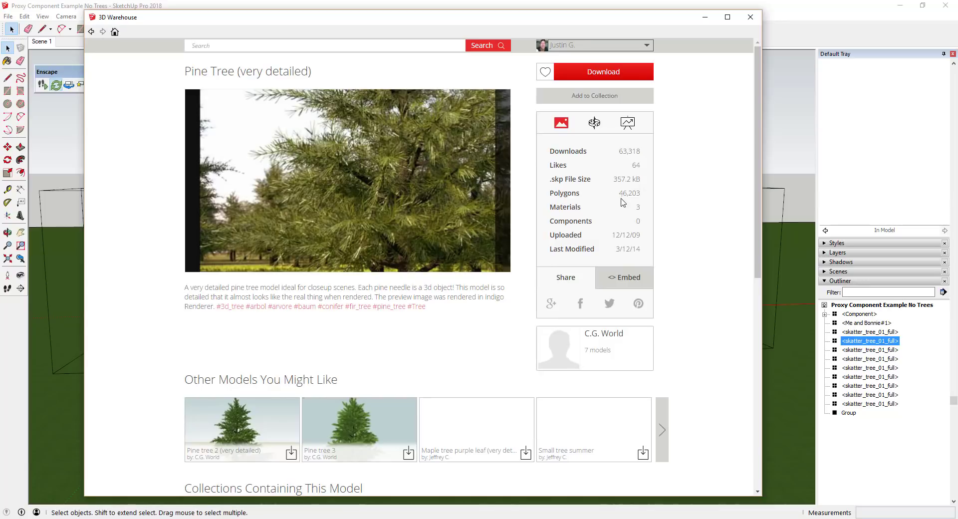
- Download the pine tree as detailed+pine+tree into the 91 Enscape Proxy Components folder without loading it into the model, and close 3D Warehouse
click(602, 73)
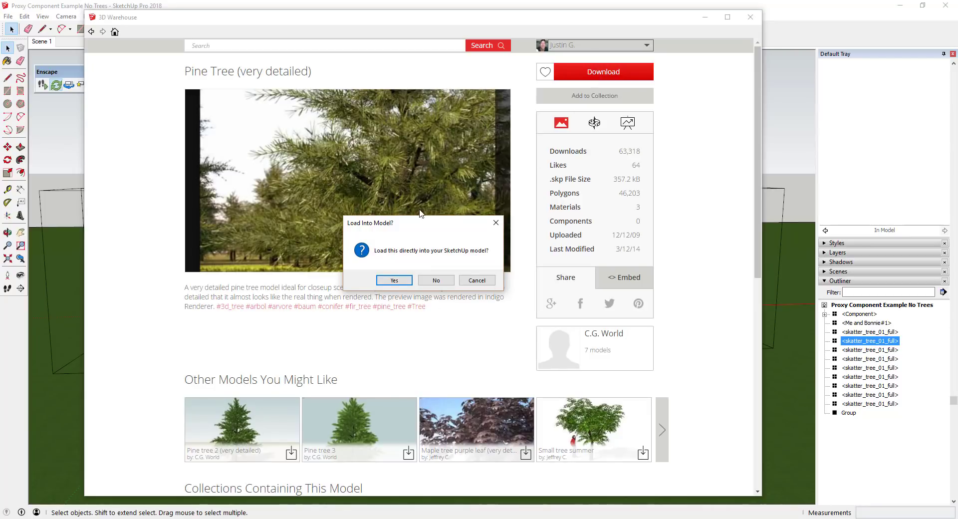
click(432, 281)
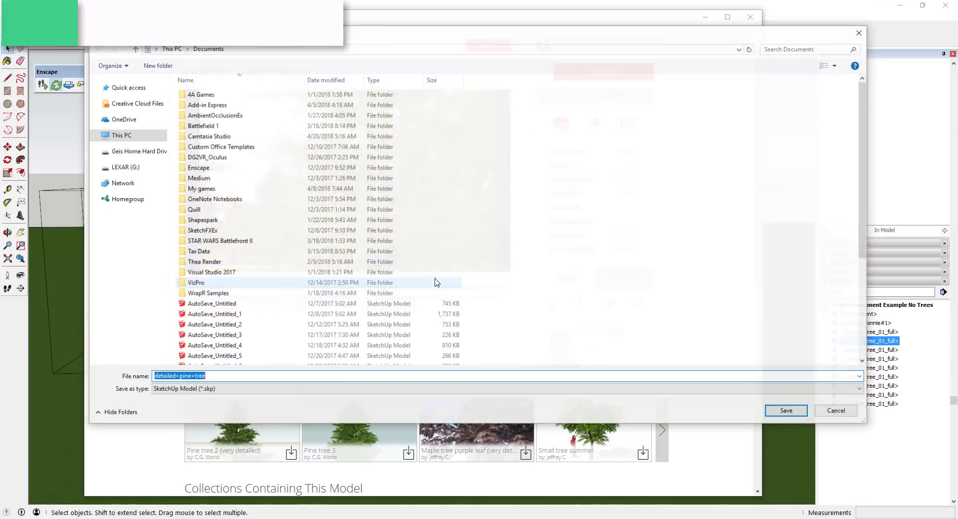
click(118, 90)
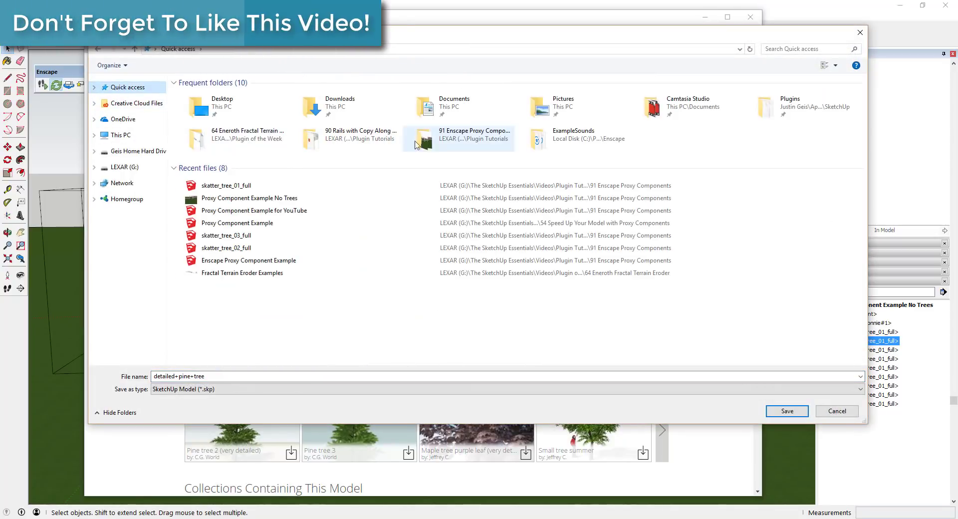
click(455, 142)
double_click(455, 142)
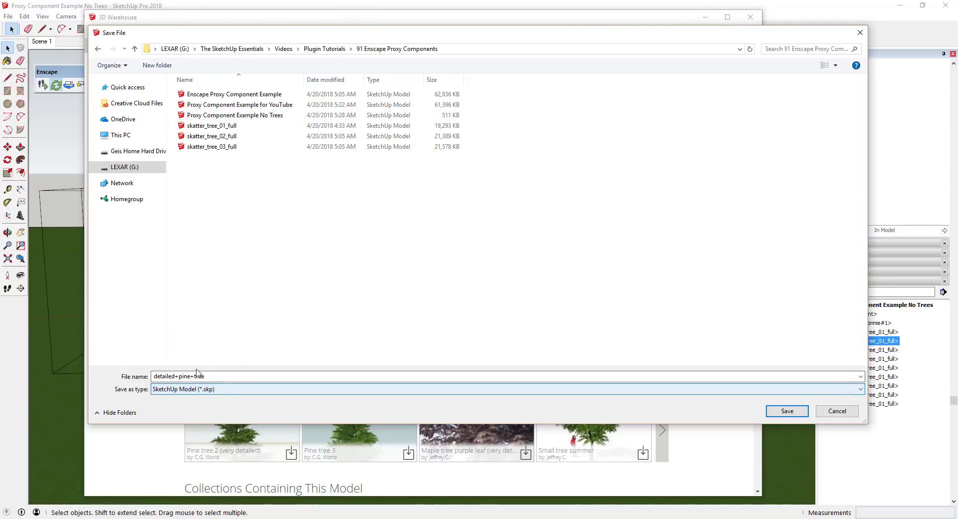
click(786, 411)
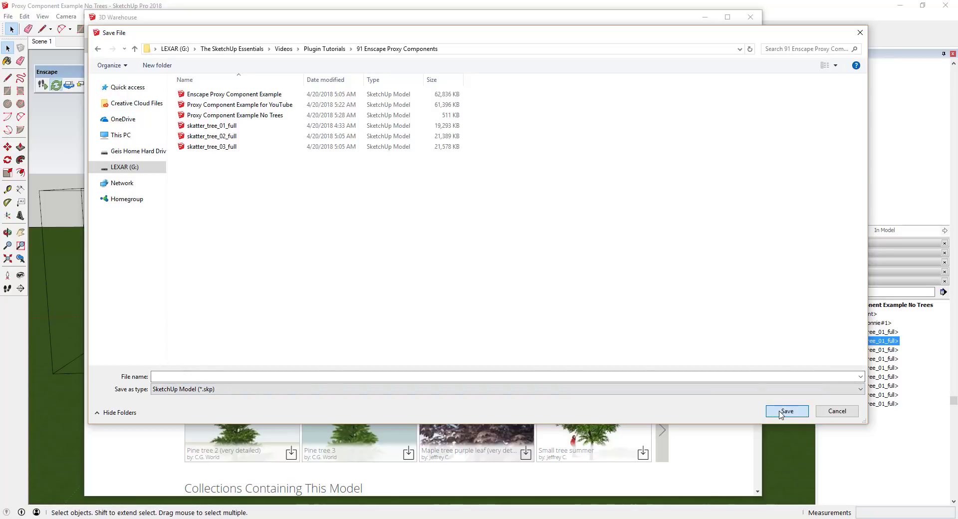
click(750, 17)
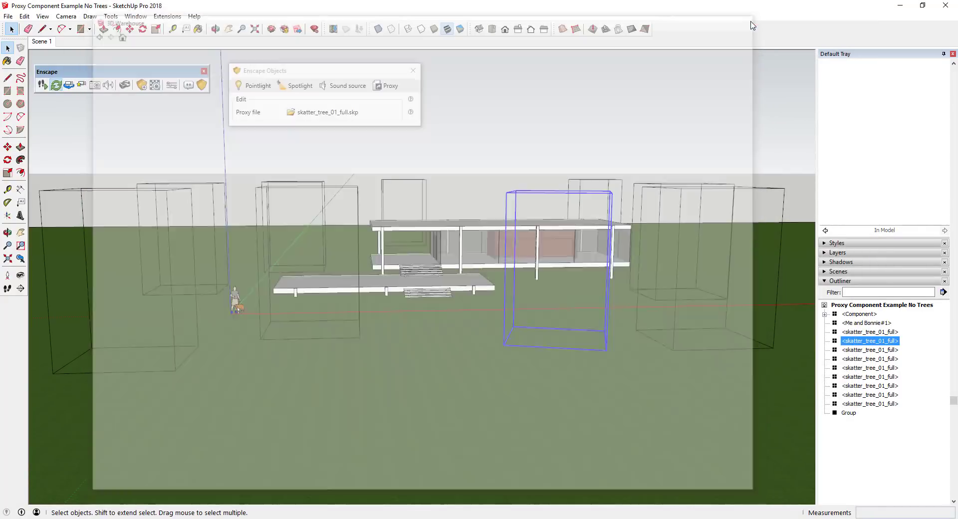
- Create an Enscape proxy from detailed+pine+tree and place it on the ground in front of the house
click(383, 87)
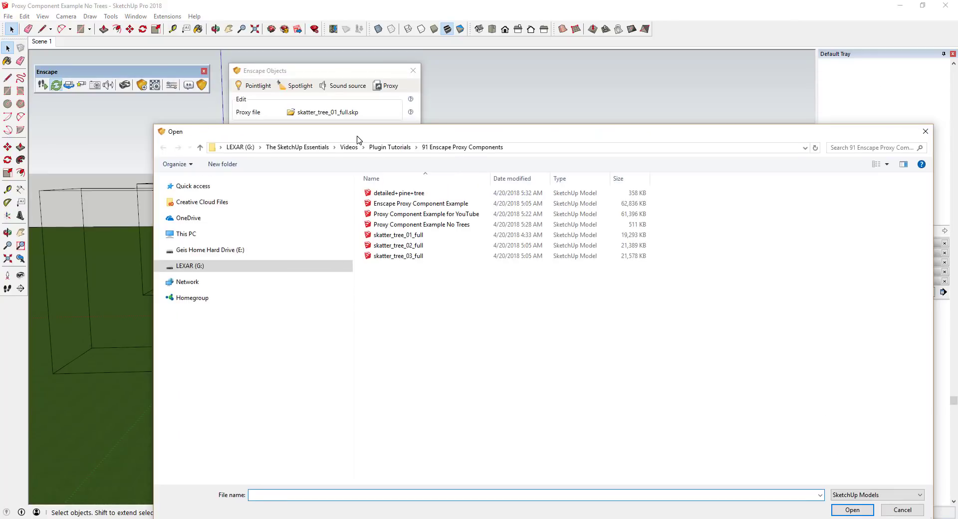
double_click(397, 190)
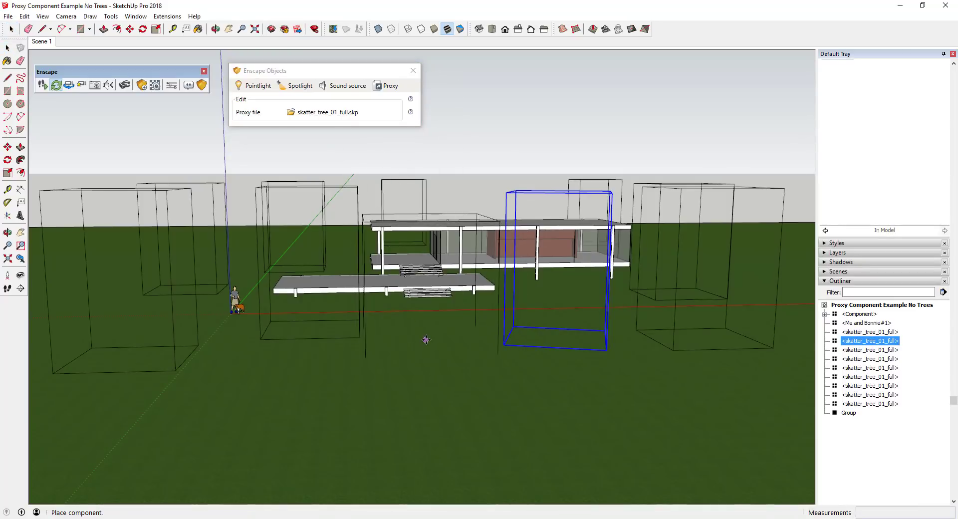
click(426, 335)
- Place more pine tree proxies behind the house, behind the standing figure and in the foreground, and end placement
middle_drag(487, 310, 538, 361)
click(516, 176)
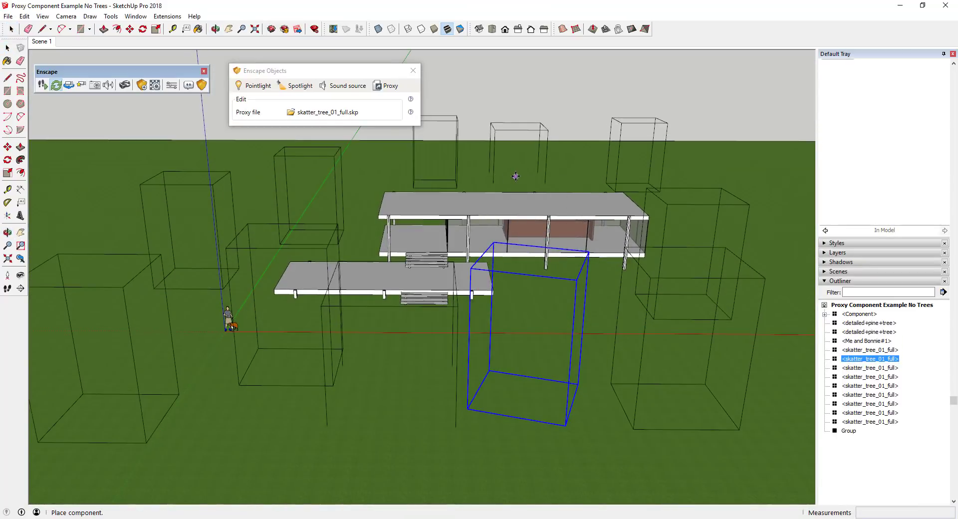
click(360, 175)
click(247, 197)
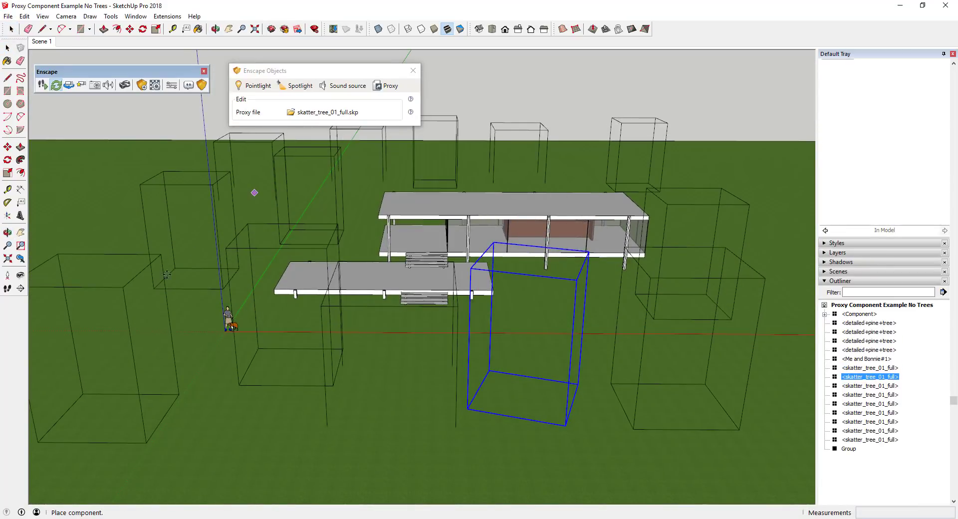
click(235, 442)
middle_drag(235, 441, 371, 299)
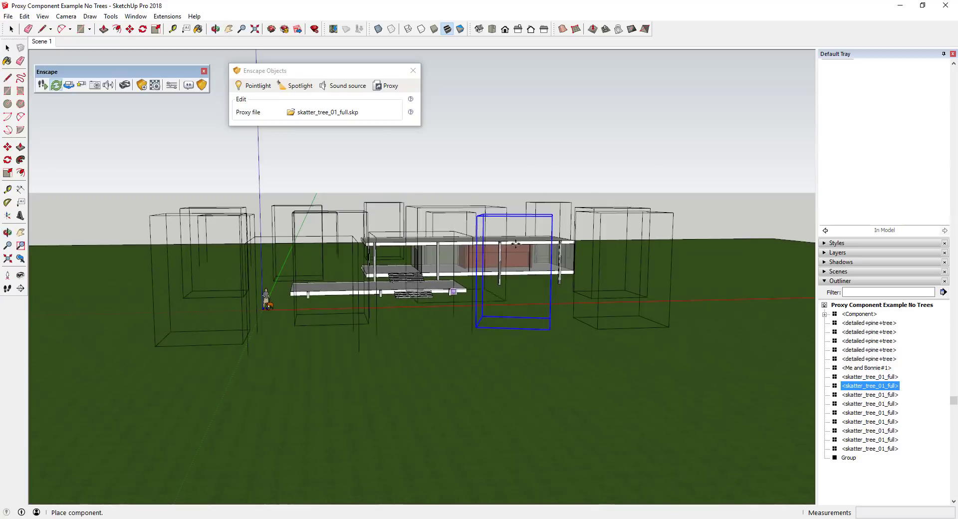
key(space)
middle_drag(514, 228, 427, 250)
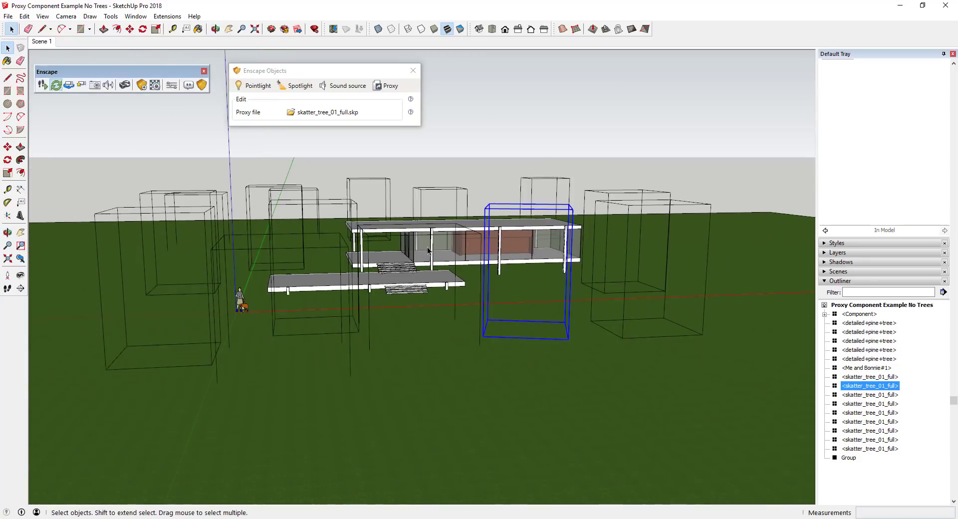
- Switch to the Enscape live render and enlarge its window to full screen
click(42, 88)
mouse_move(330, 518)
click(439, 488)
mouse_move(379, 15)
mouse_down()
mouse_move(700, 14)
mouse_move(700, 1)
mouse_up()
- Fly through the Enscape render toward the pine tree proxy in front of the house to examine it near ground level
key(w)
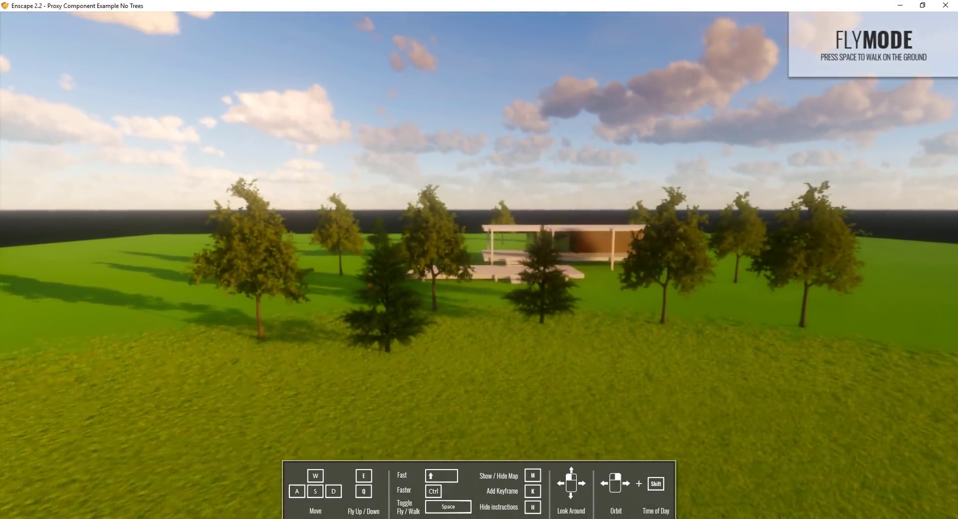
key(w)
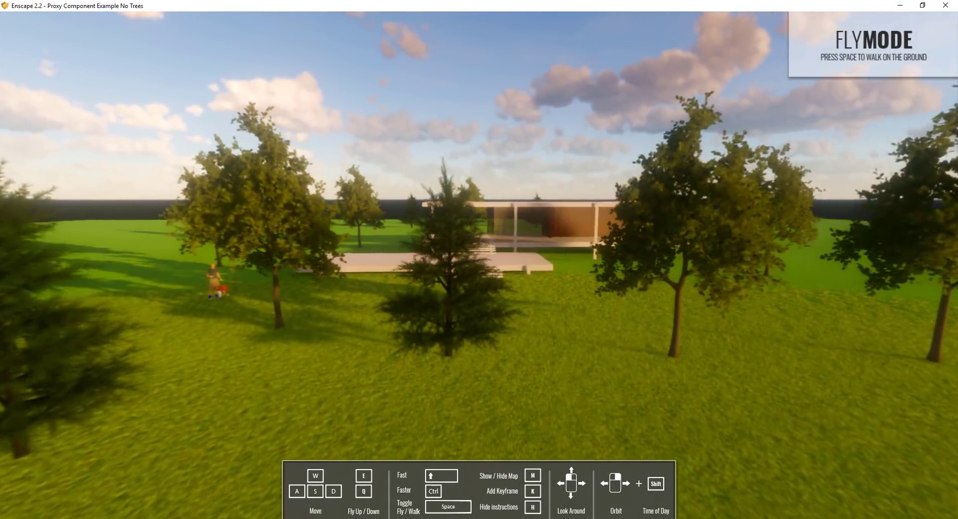
key(a)
key(q)
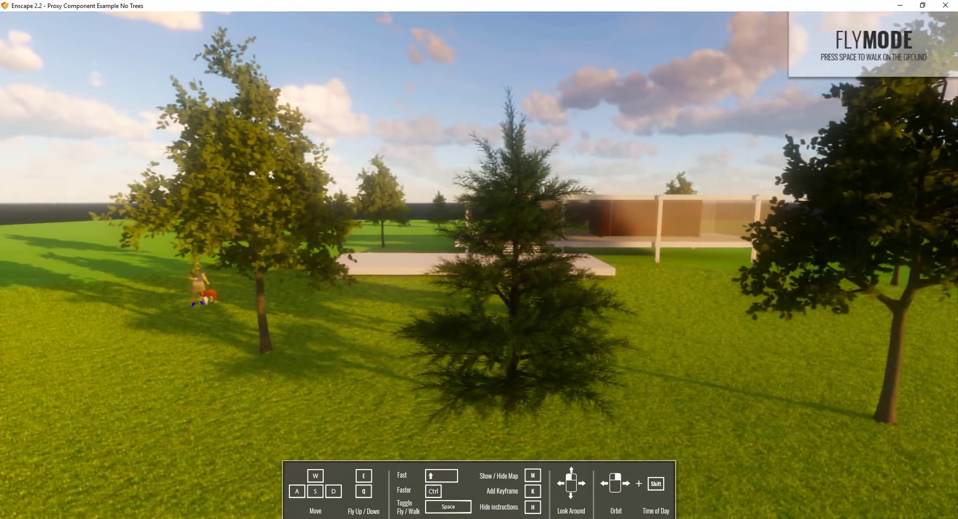
key(d)
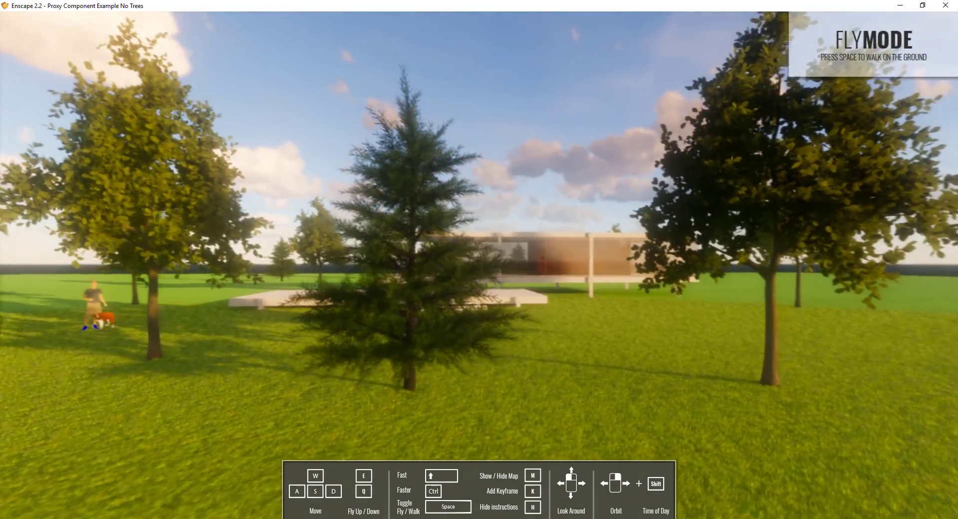
key(w)
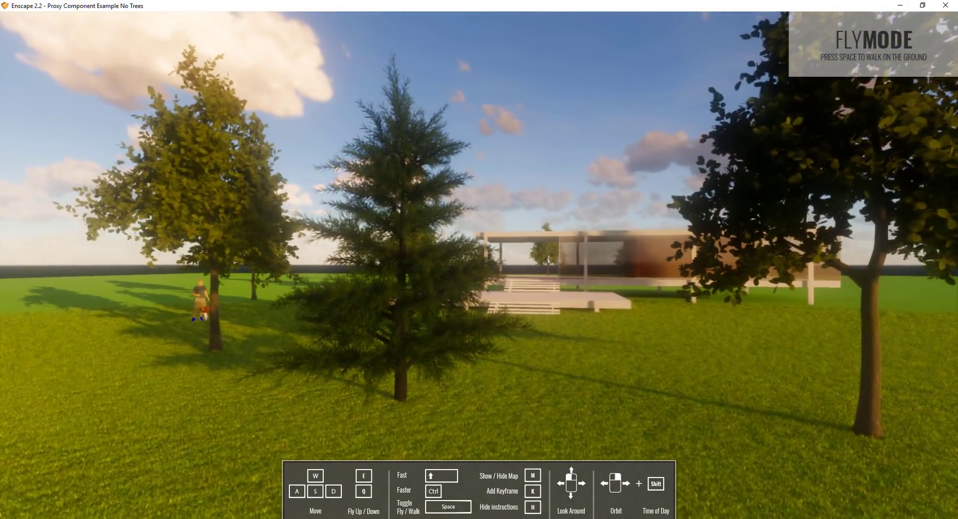
- Examine the pine and neighbouring trees from another angle in the live render, and close the render window
key(a)
drag(429, 299, 499, 302)
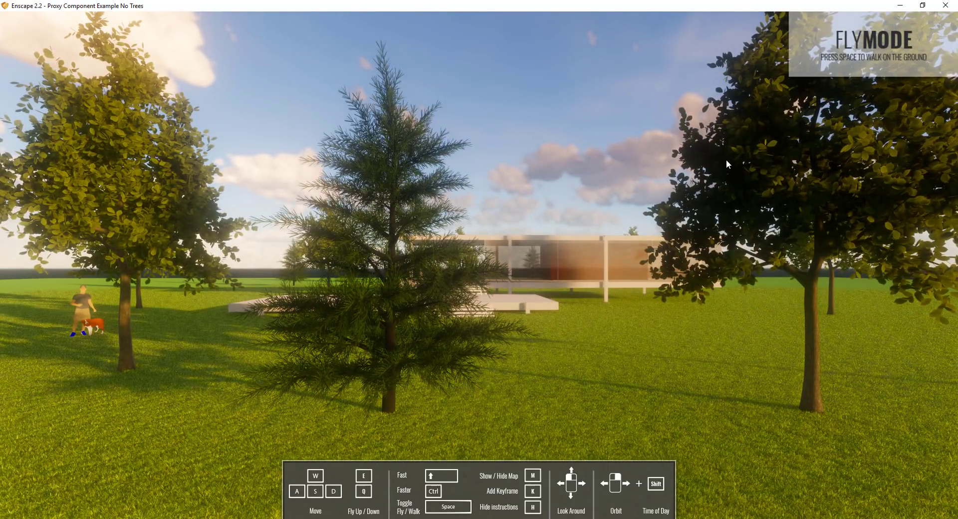
click(945, 6)
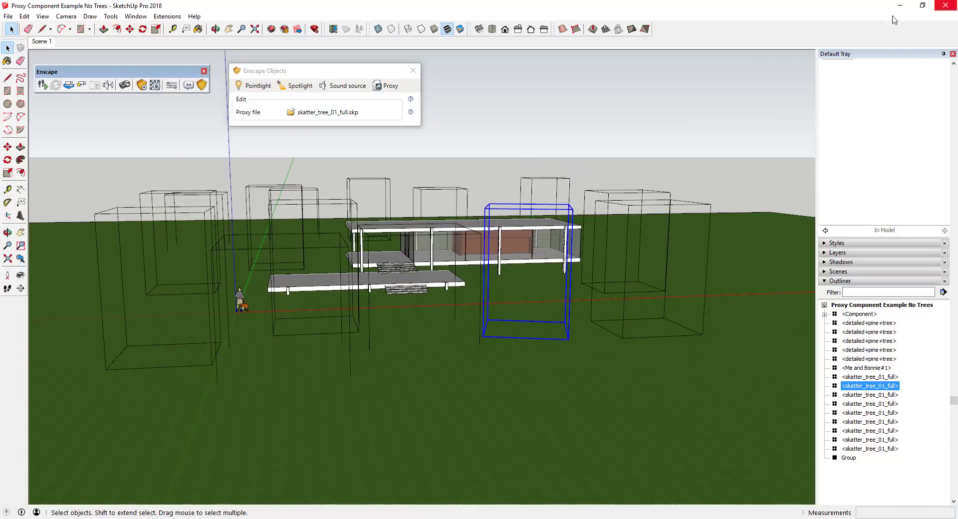
- Save the model as a new file named Proxy Component Example with Proxies
click(9, 16)
click(38, 64)
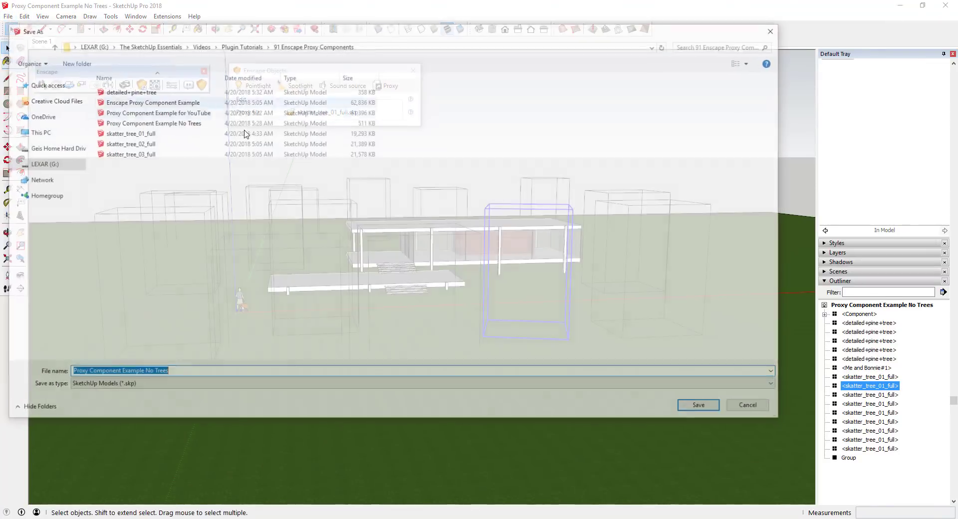
click(144, 373)
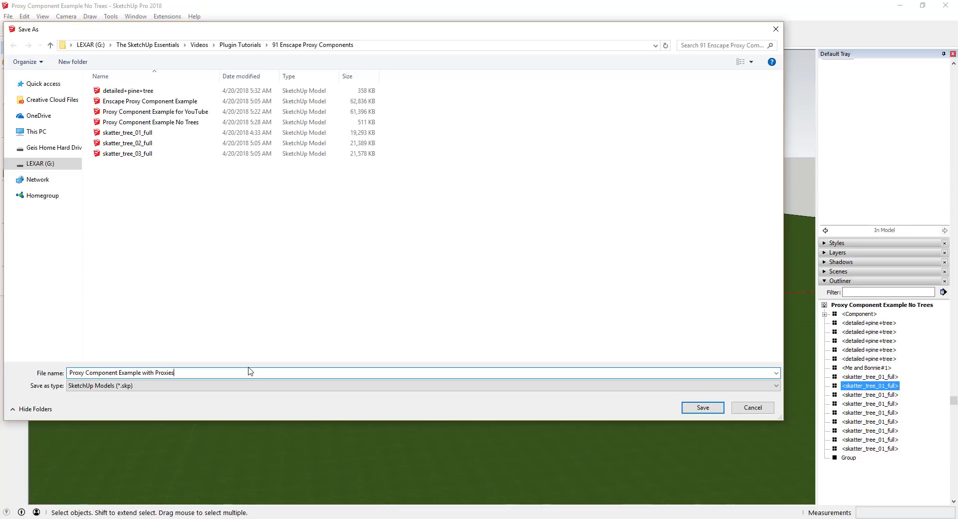
key(Return)
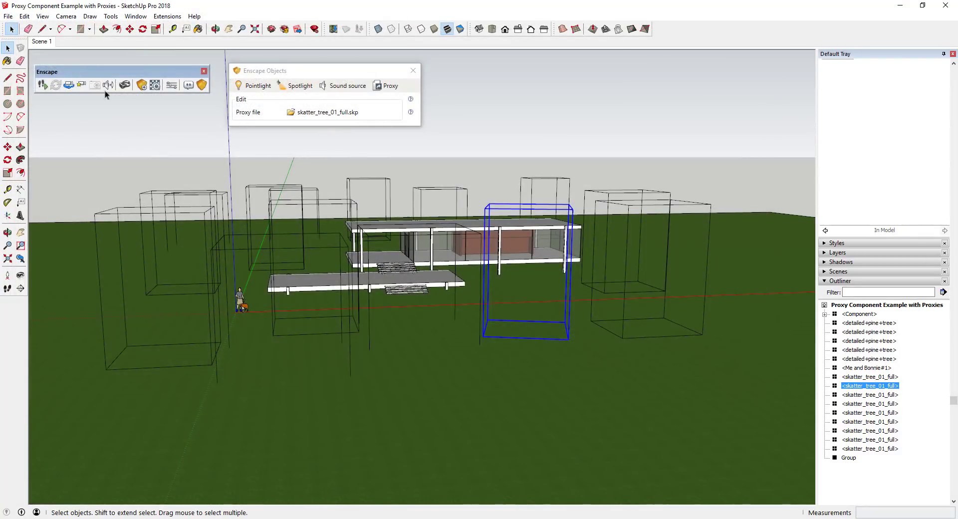
- Compare the file size of Proxy Component Example with Proxies with the other models in the folder, without opening any file
click(13, 17)
click(20, 28)
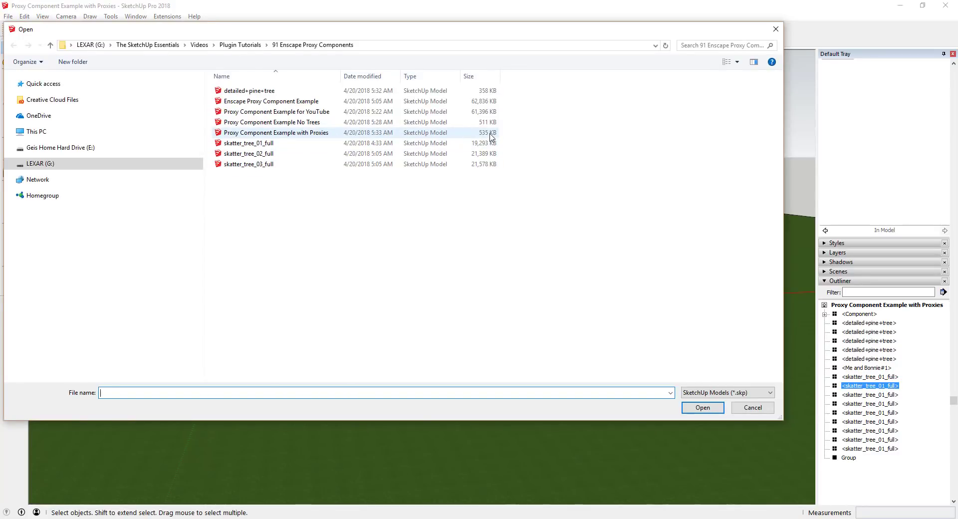
click(750, 409)
middle_drag(447, 293, 644, 277)
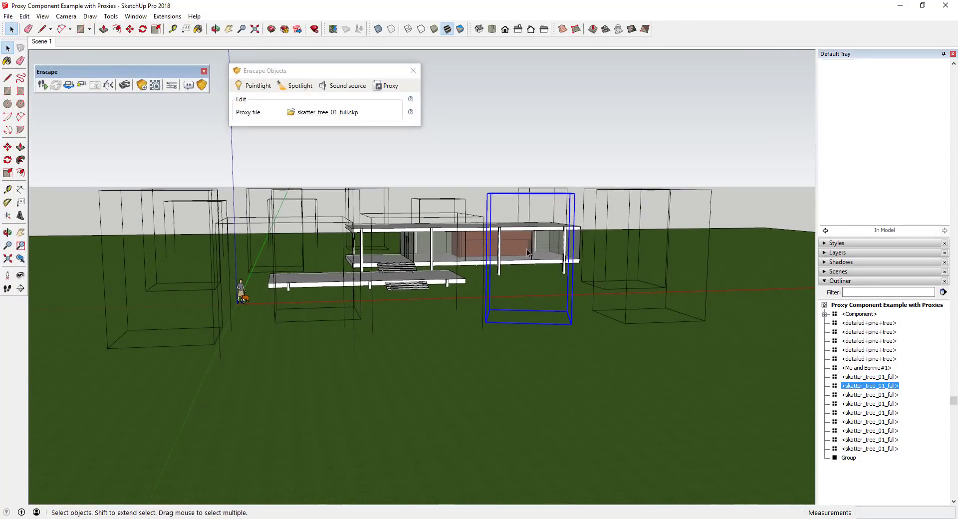
middle_drag(532, 225, 504, 212)
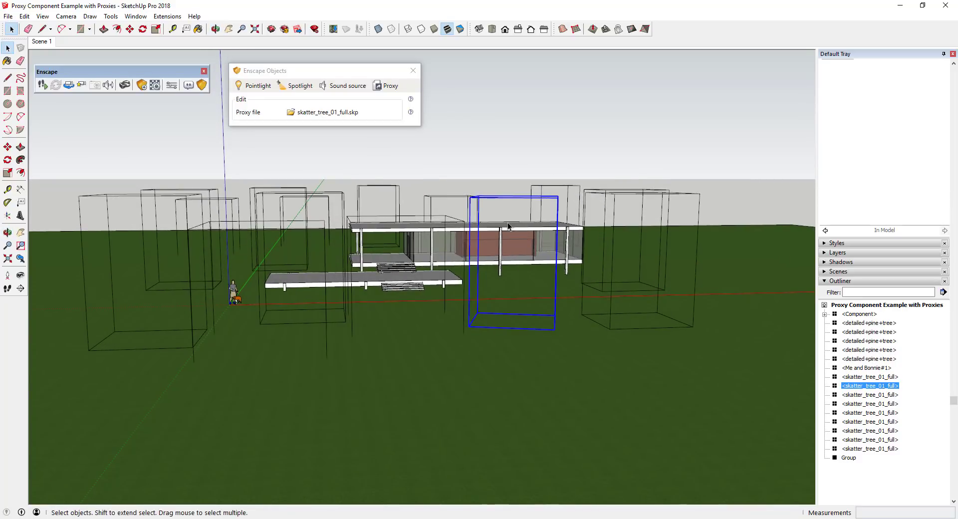
scroll(584, 213, up, 2)
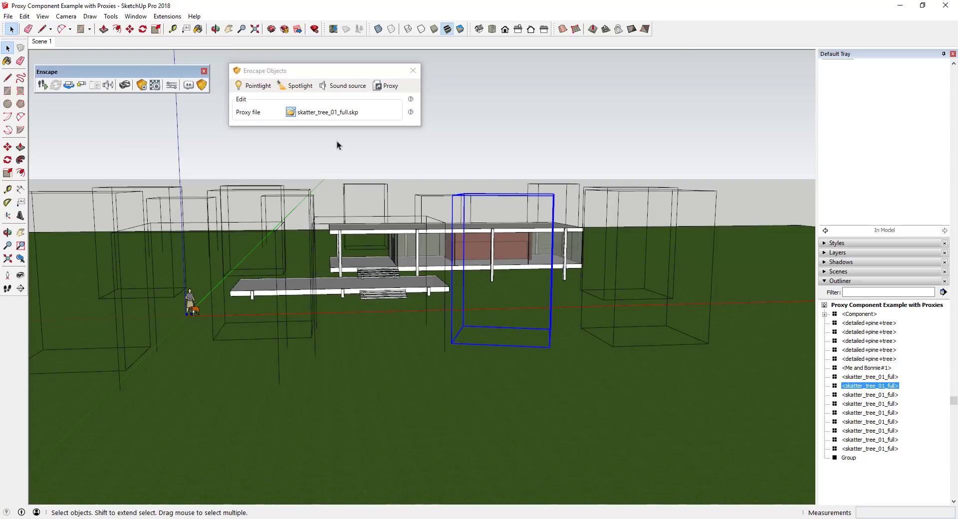
middle_drag(336, 145, 600, 283)
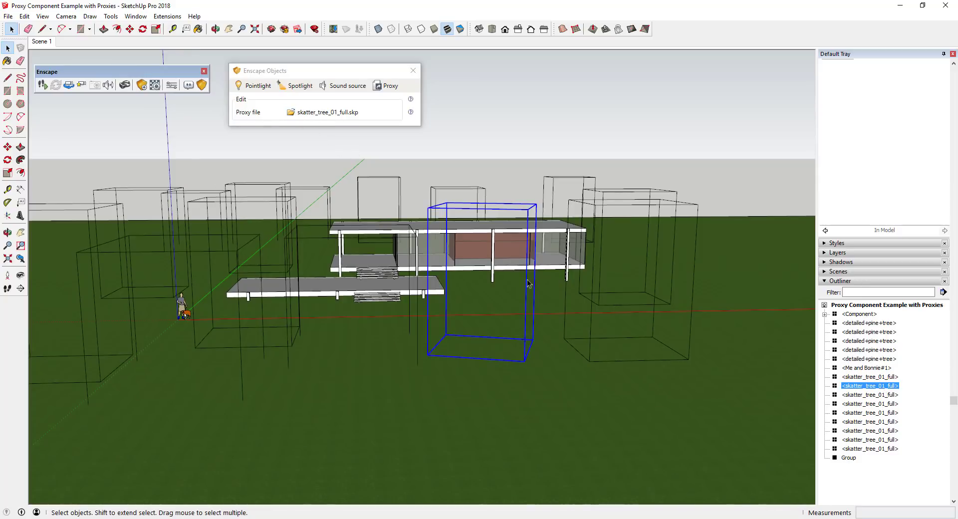
- Swap the proxy file of the skatter_tree_01_full proxies for detailed+pine+tree, editing it through the first listed instance
click(864, 377)
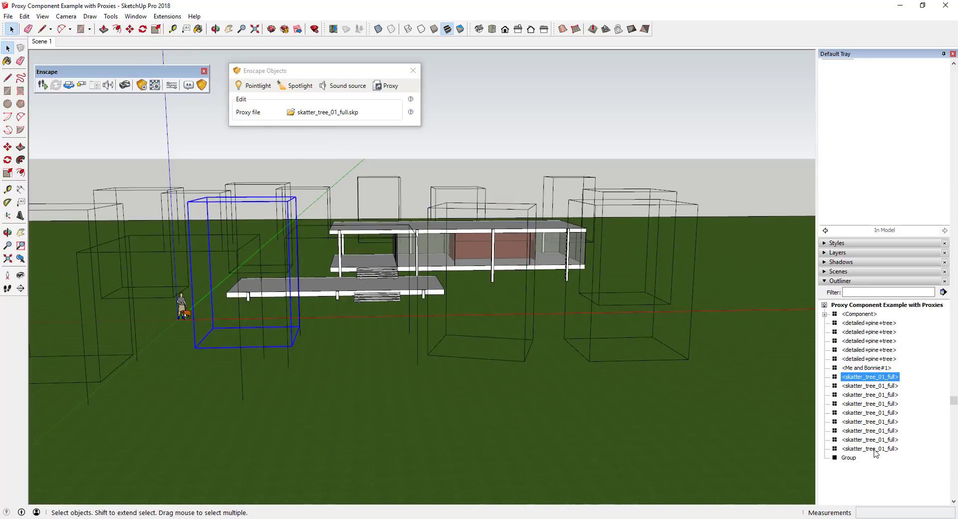
shift+click(874, 448)
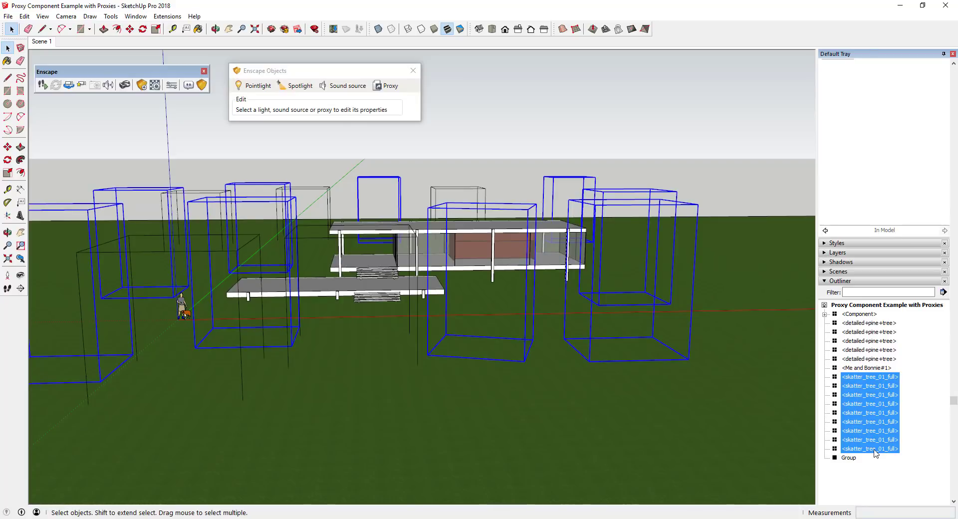
click(869, 380)
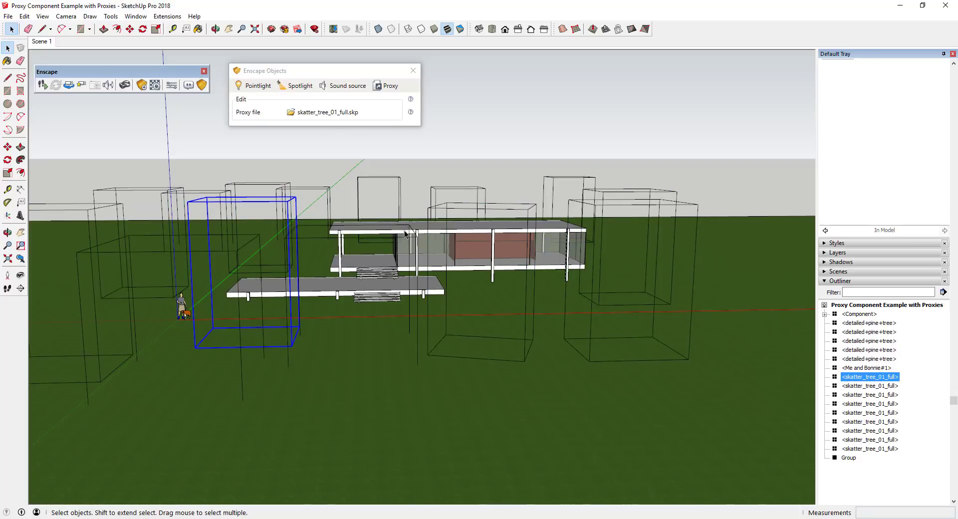
click(290, 112)
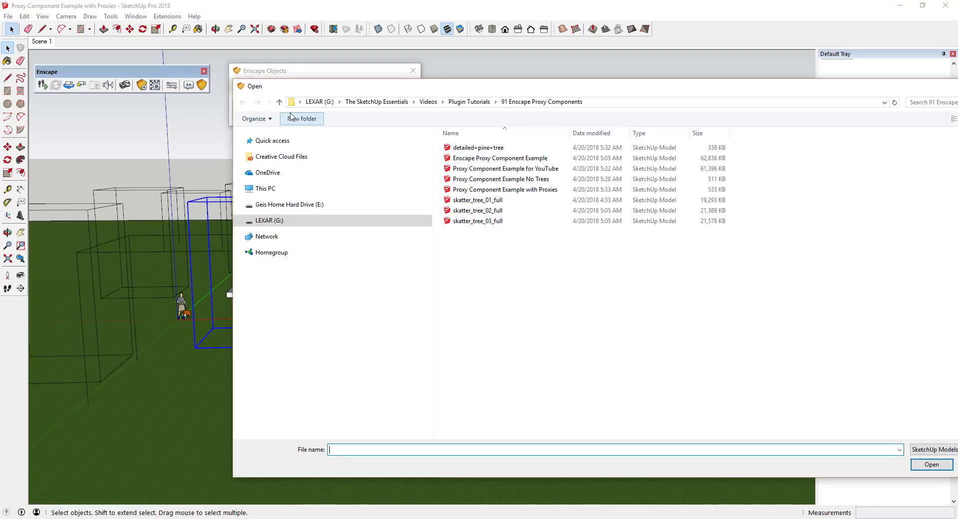
click(477, 148)
double_click(478, 148)
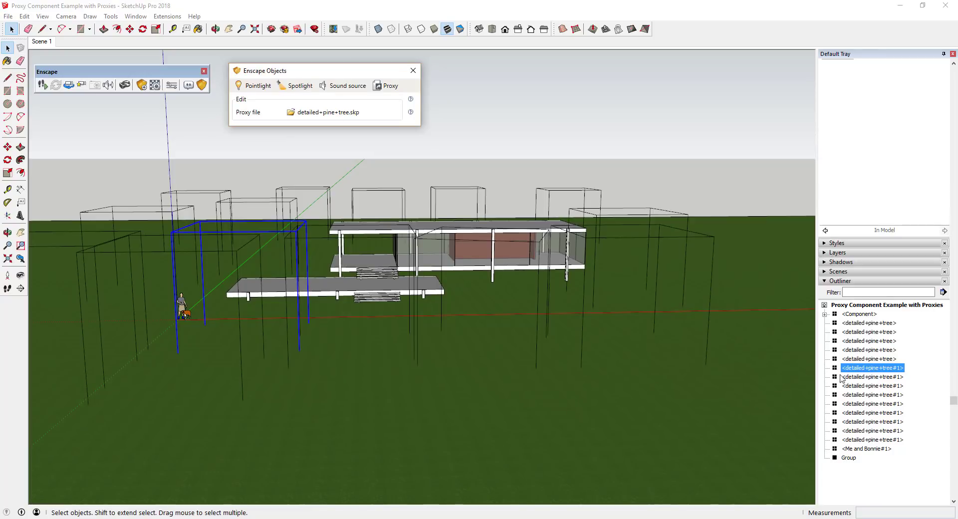
- Reassign detailed+pine+tree as the proxy file of the selected tree proxy
click(290, 111)
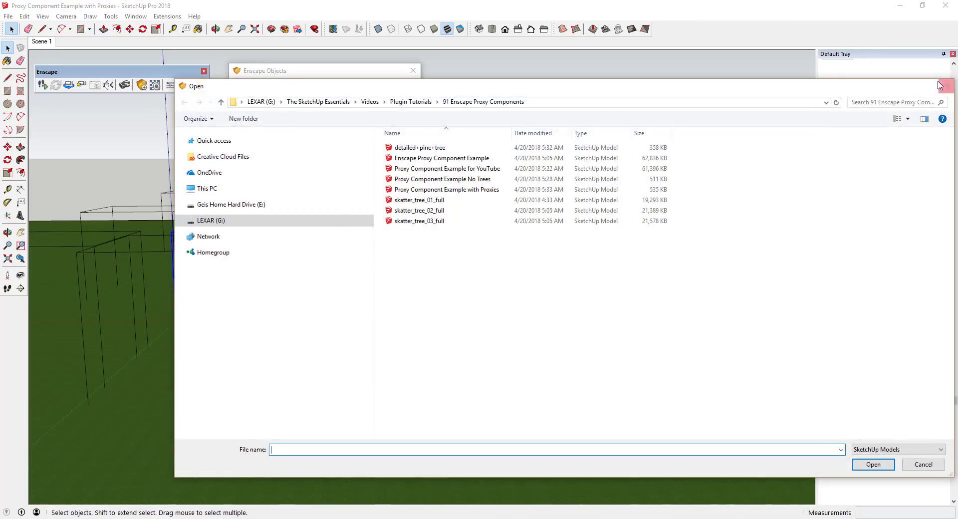
click(943, 85)
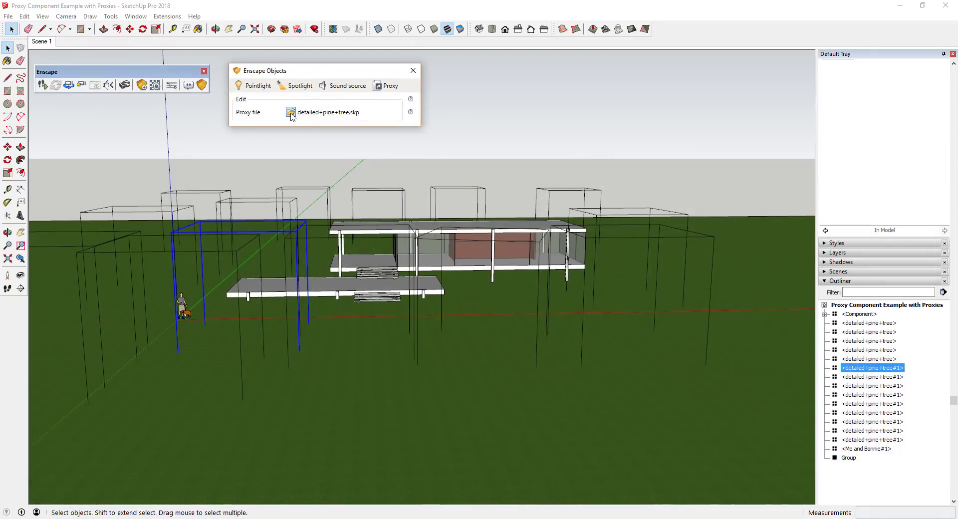
click(291, 113)
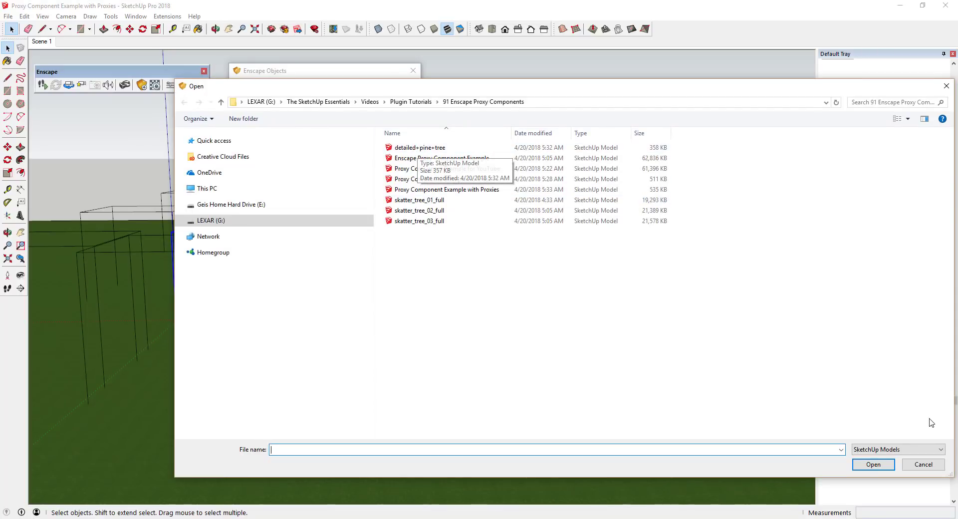
double_click(409, 148)
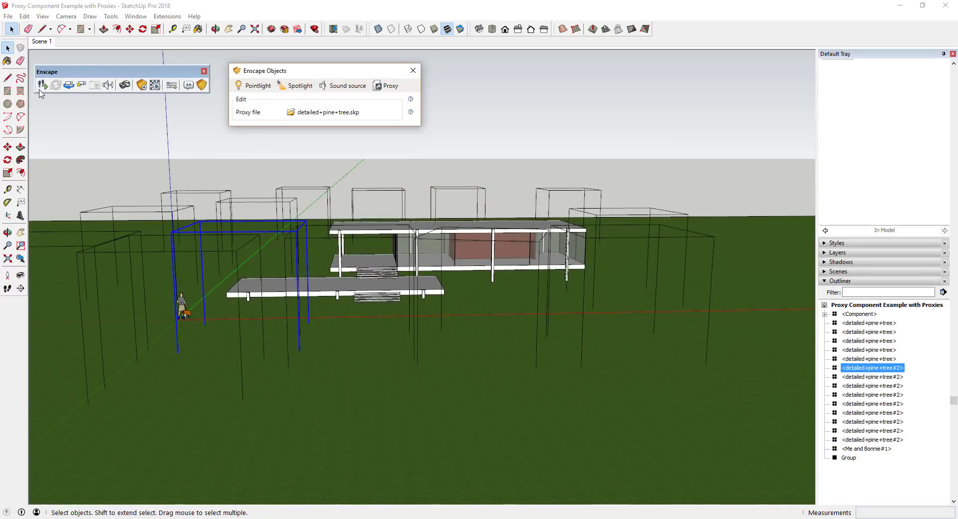
- Reopen the Enscape live render and fly among the pine proxies in front of the house to check the swapped trees
click(331, 518)
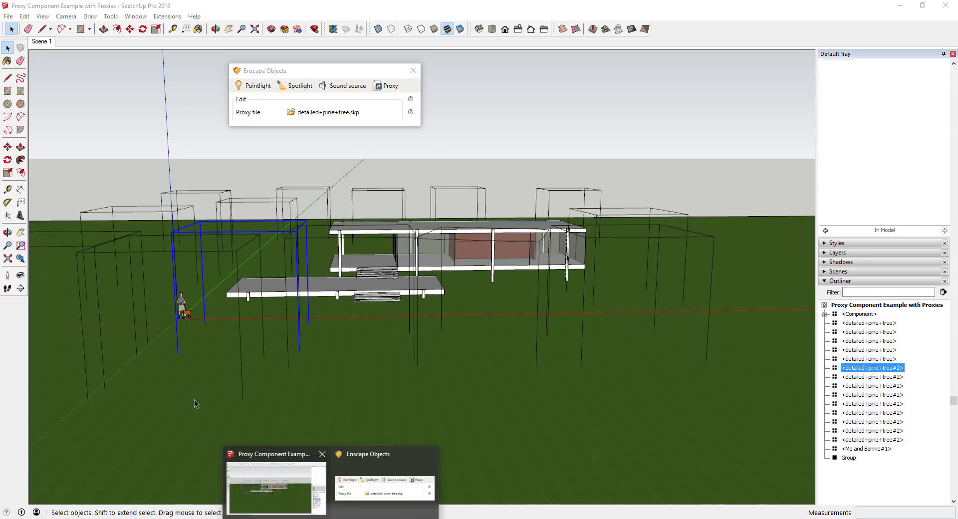
click(70, 88)
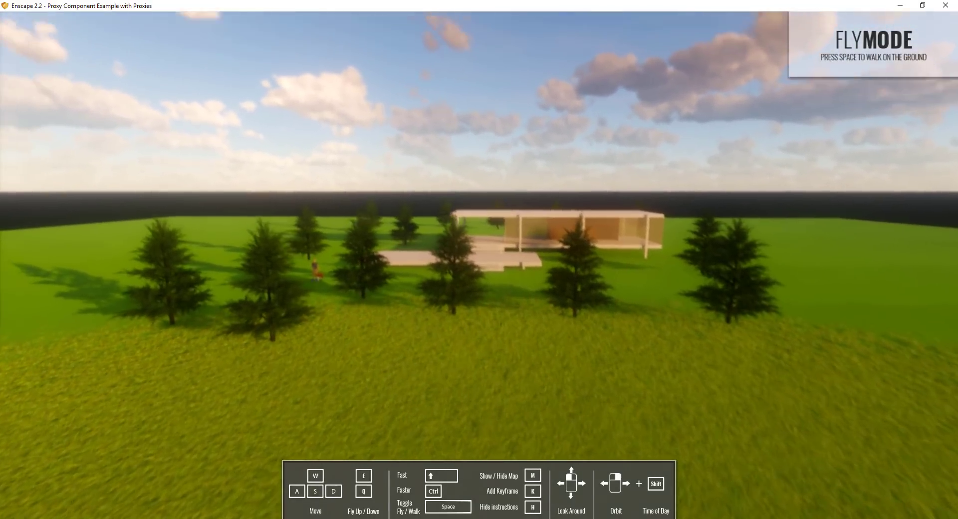
key(w)
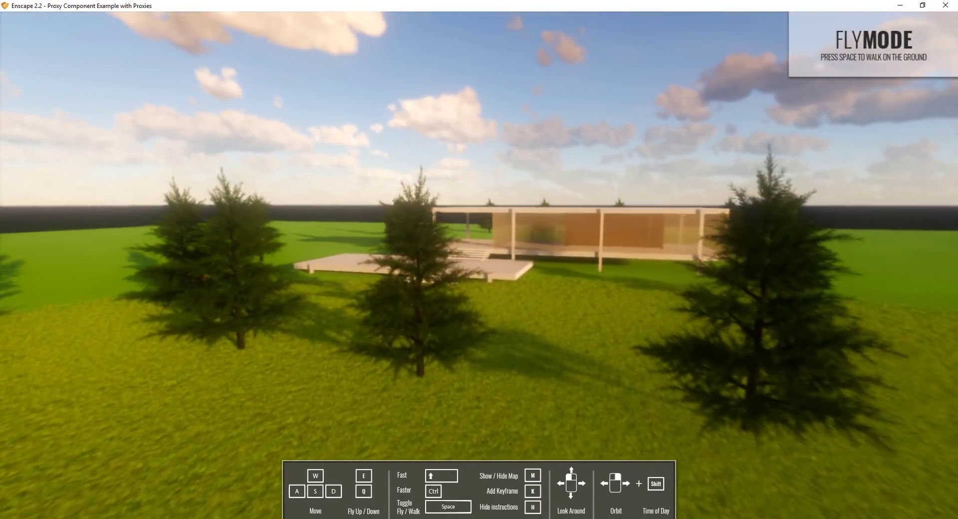
key(a)
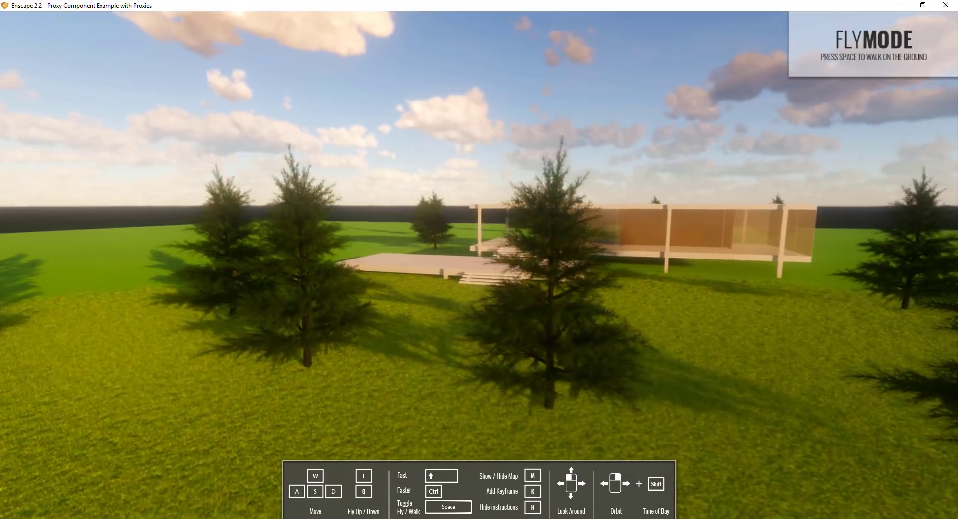
key(a)
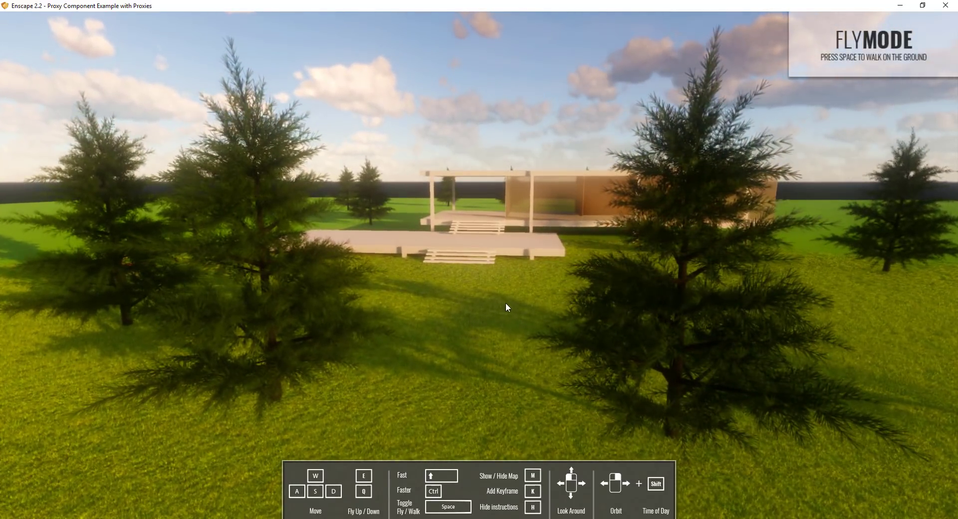
drag(486, 272, 666, 208)
key(w)
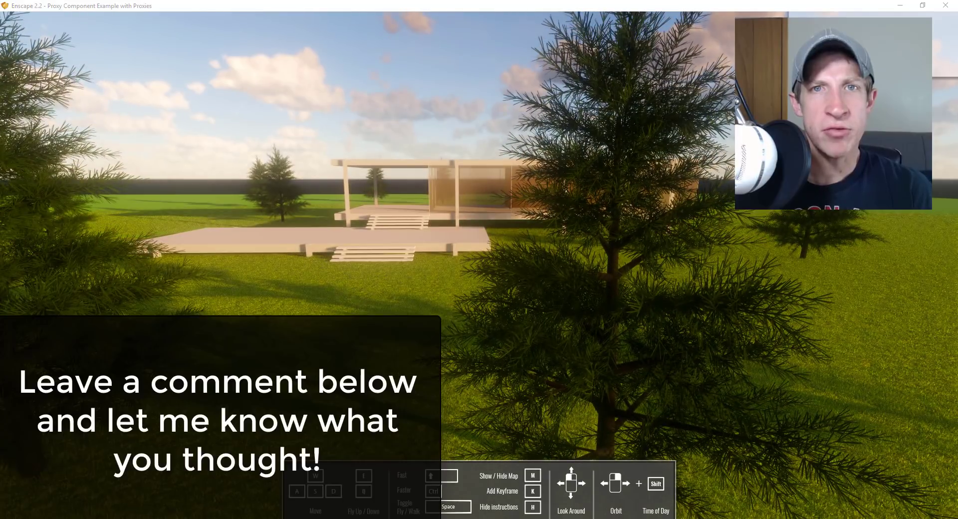